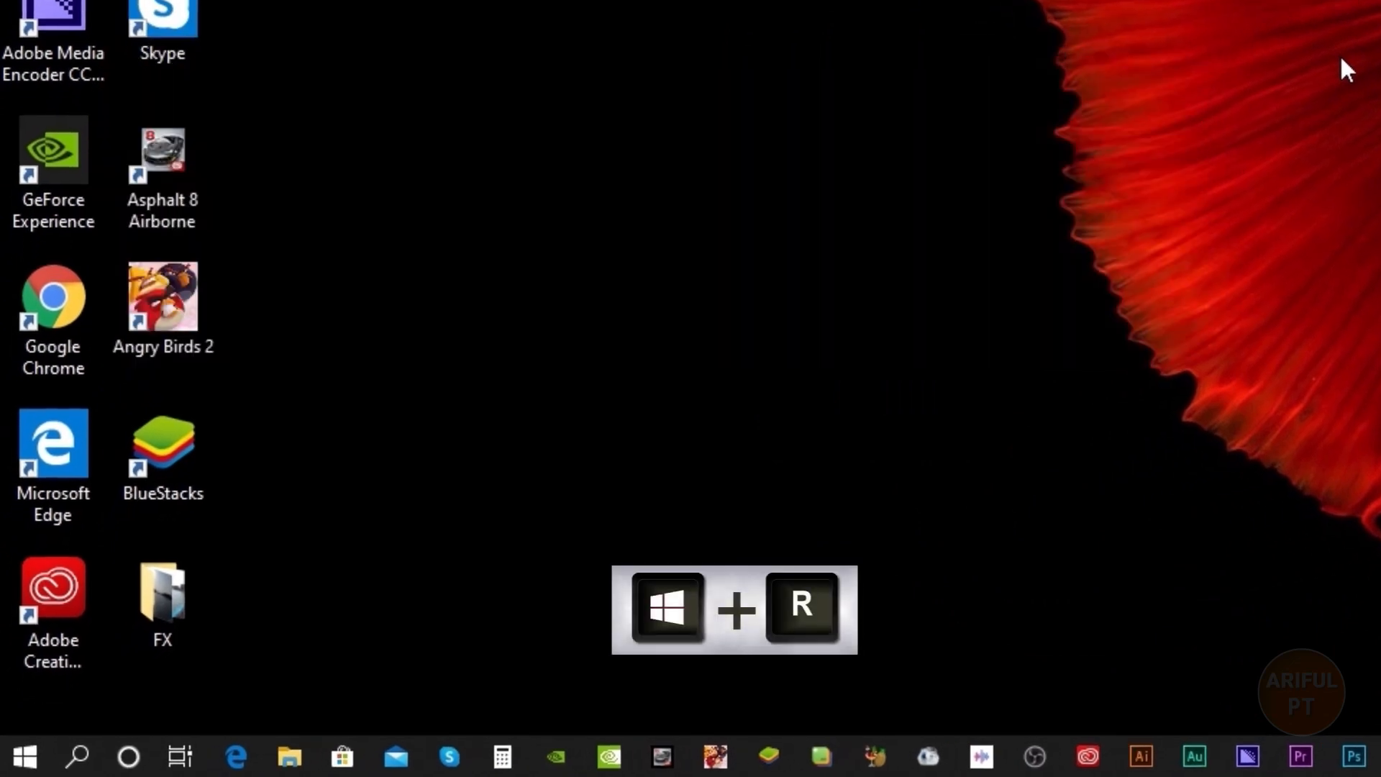
Step: Run temp to open the Windows Temp folder and delete all the files and folders in it
{"action": "key", "text": "super+r"}
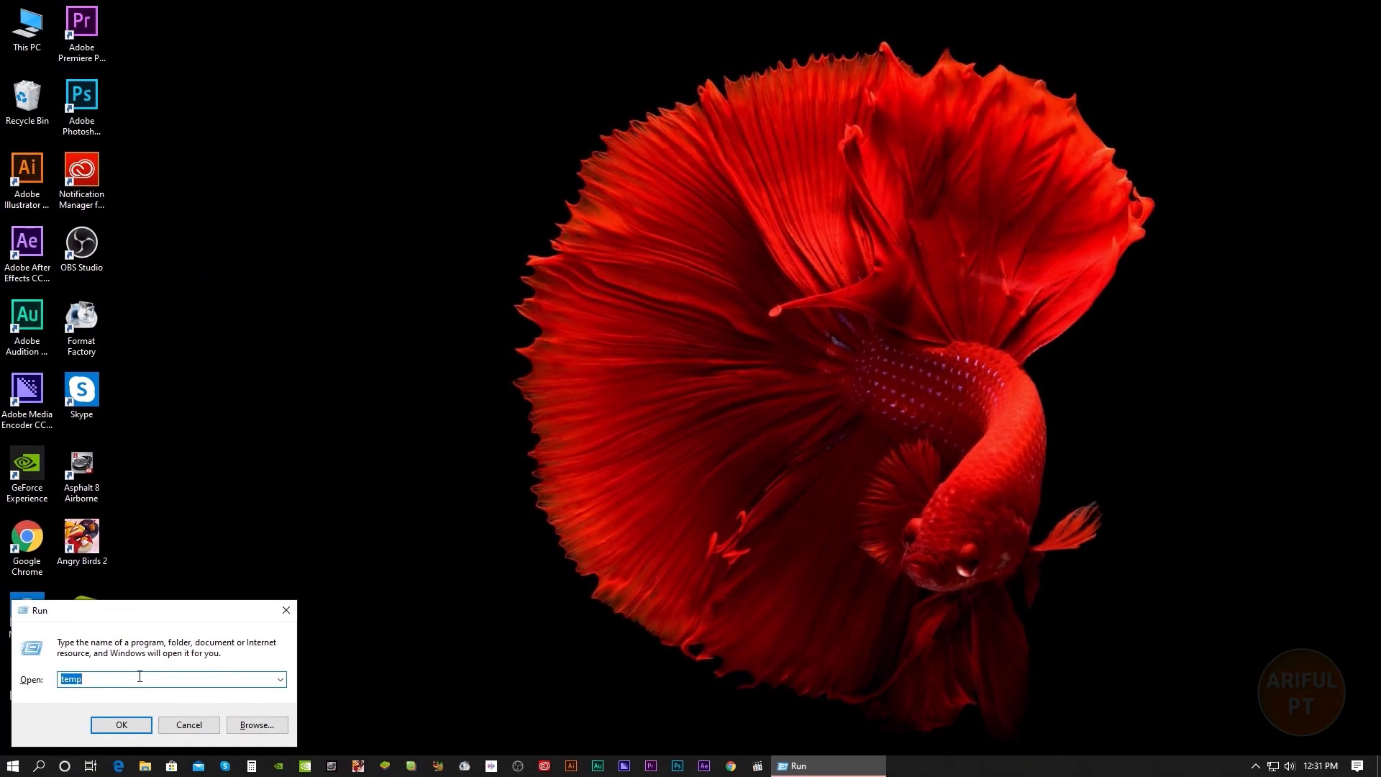
{"action": "left_click", "coordinate": [120, 724]}
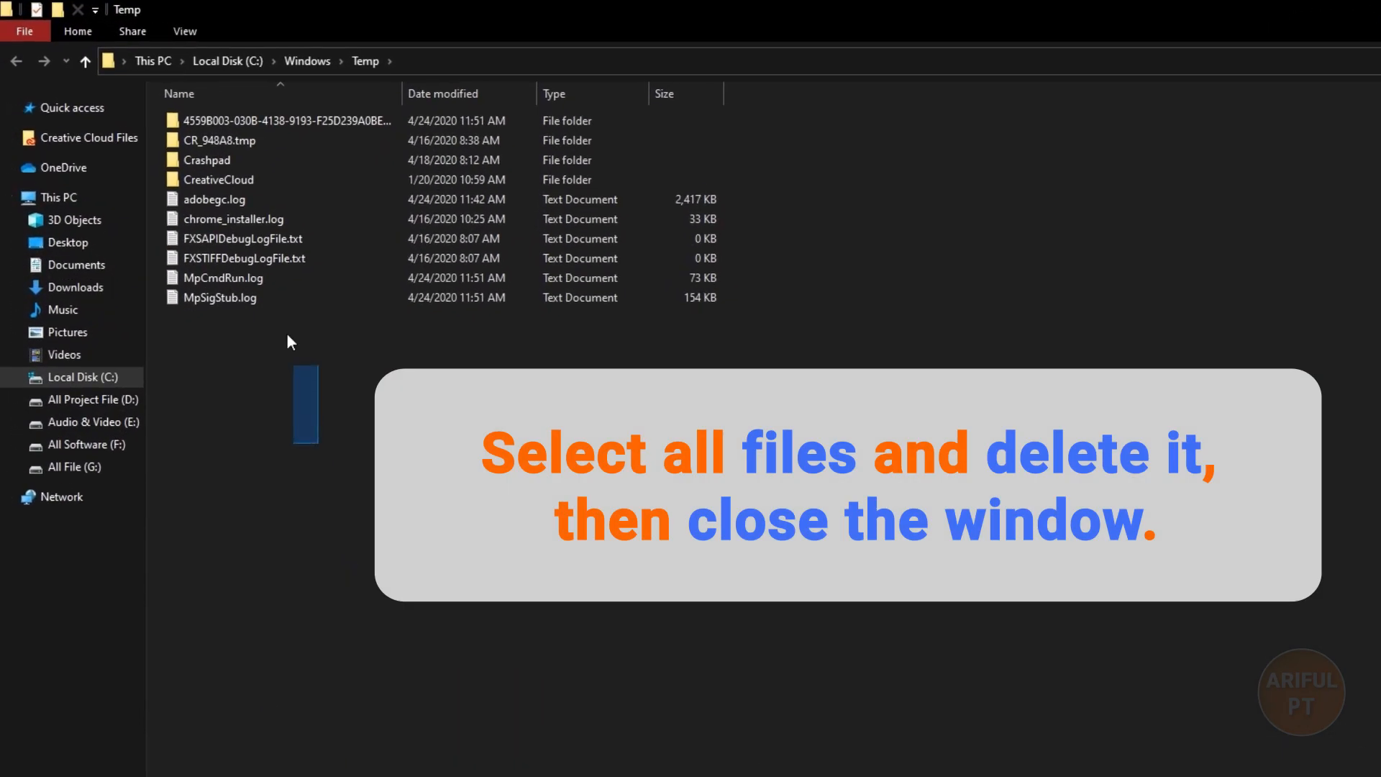
{"action": "left_click_drag", "start_coordinate": [286, 333], "coordinate": [197, 106]}
{"action": "right_click", "coordinate": [217, 194]}
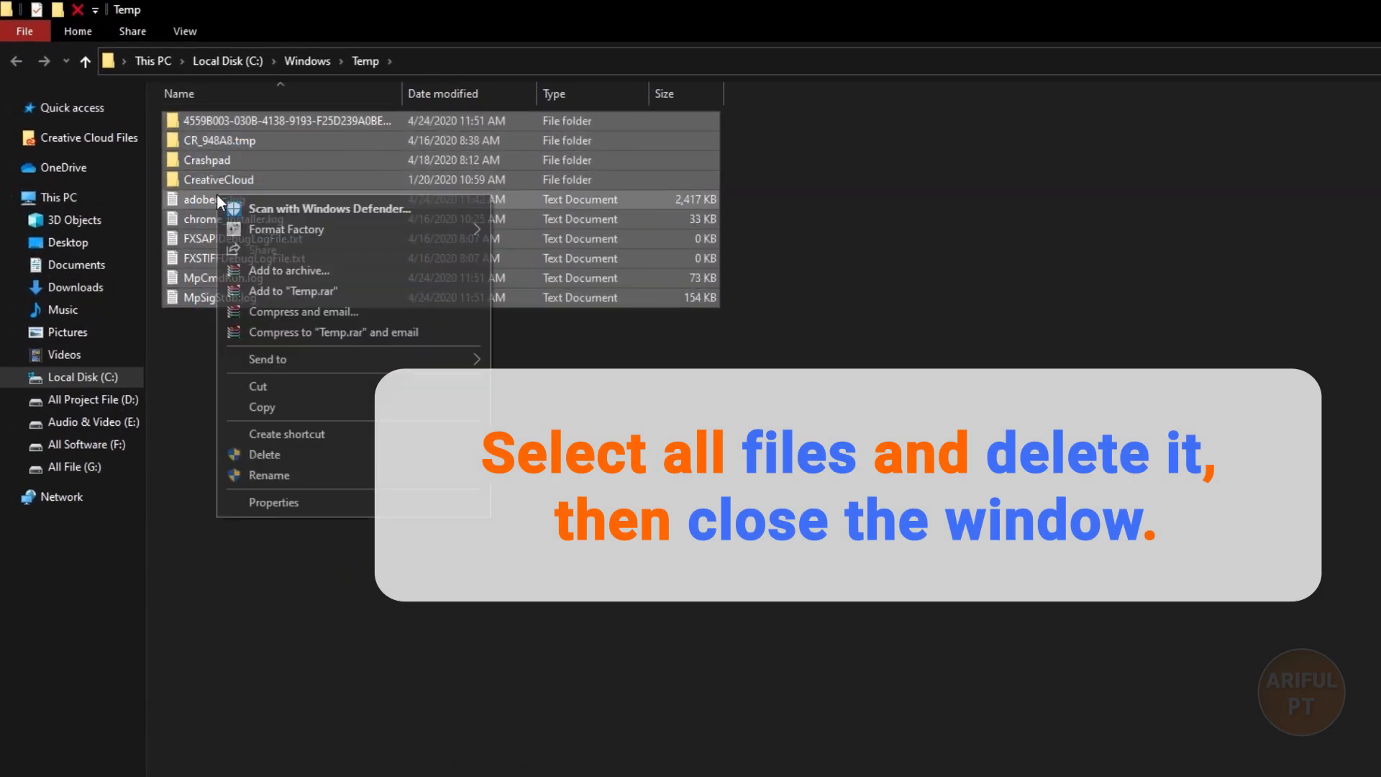
{"action": "left_click", "coordinate": [278, 453]}
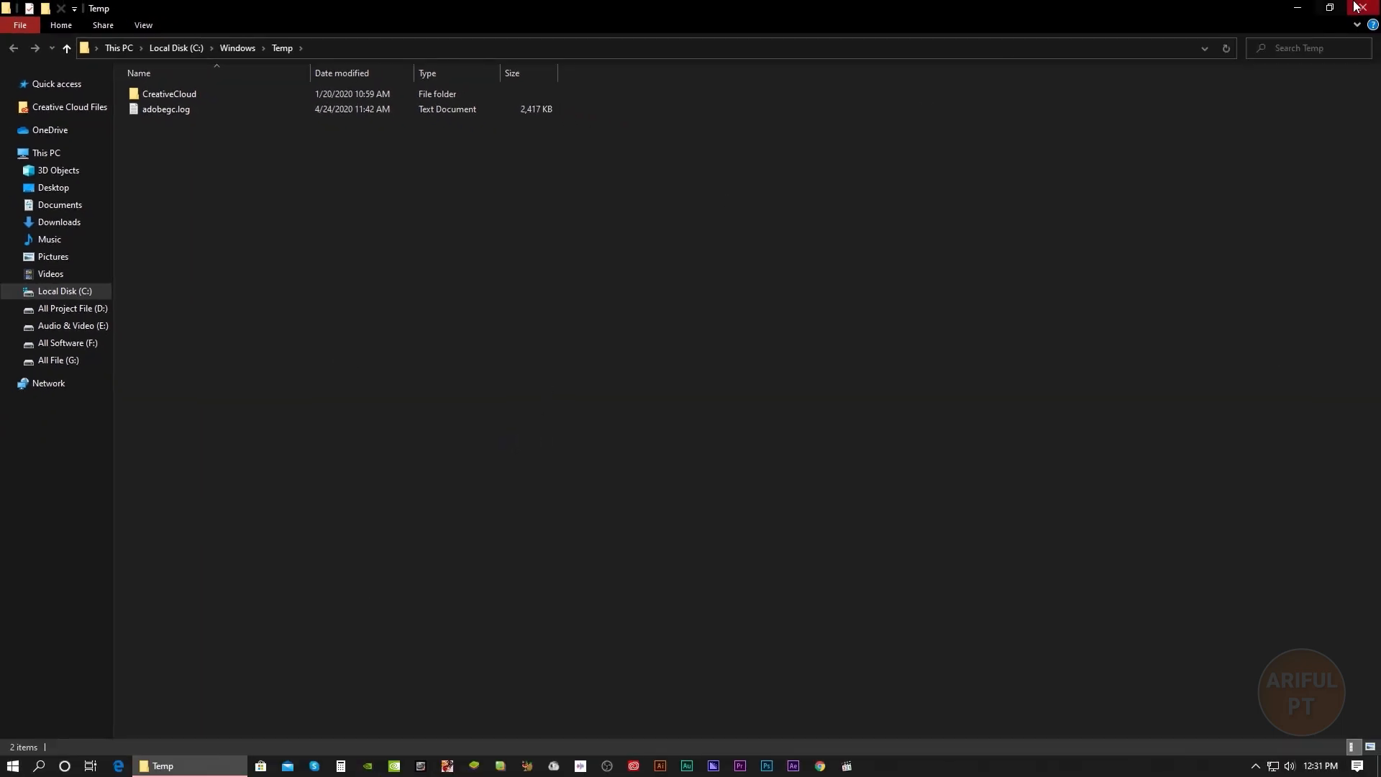
{"action": "left_click", "coordinate": [1358, 7]}
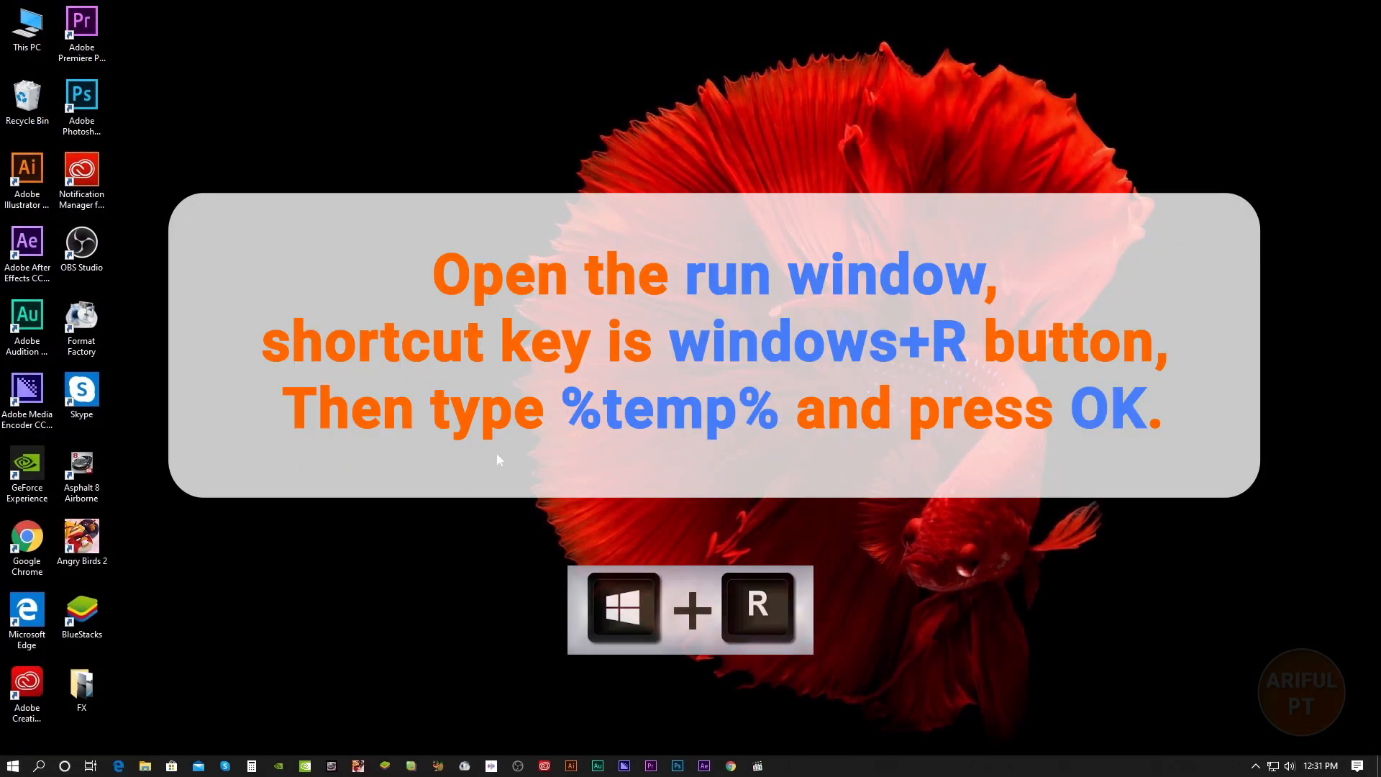
Step: Open the user's temporary files folder by running %temp%
{"action": "key", "text": "super+r"}
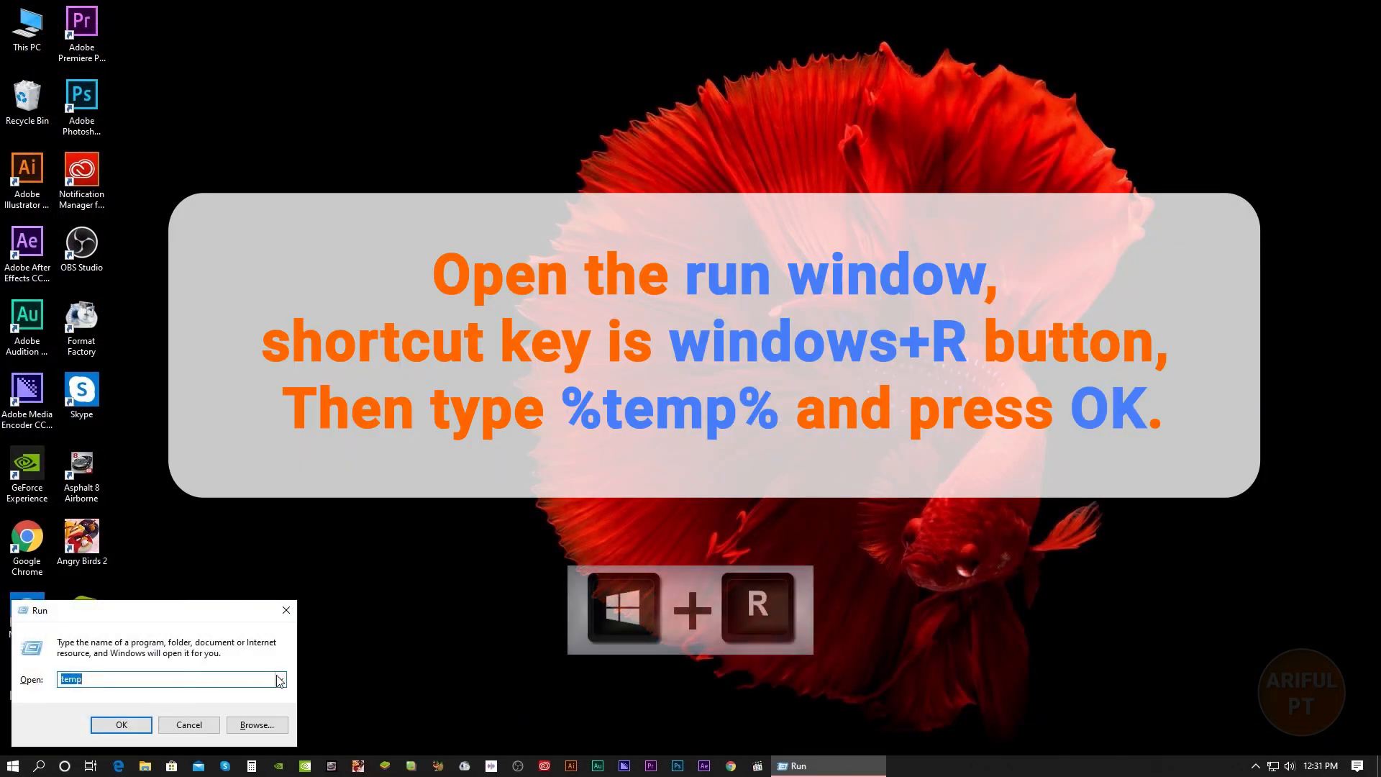
{"action": "left_click", "coordinate": [279, 679]}
{"action": "left_click", "coordinate": [132, 705]}
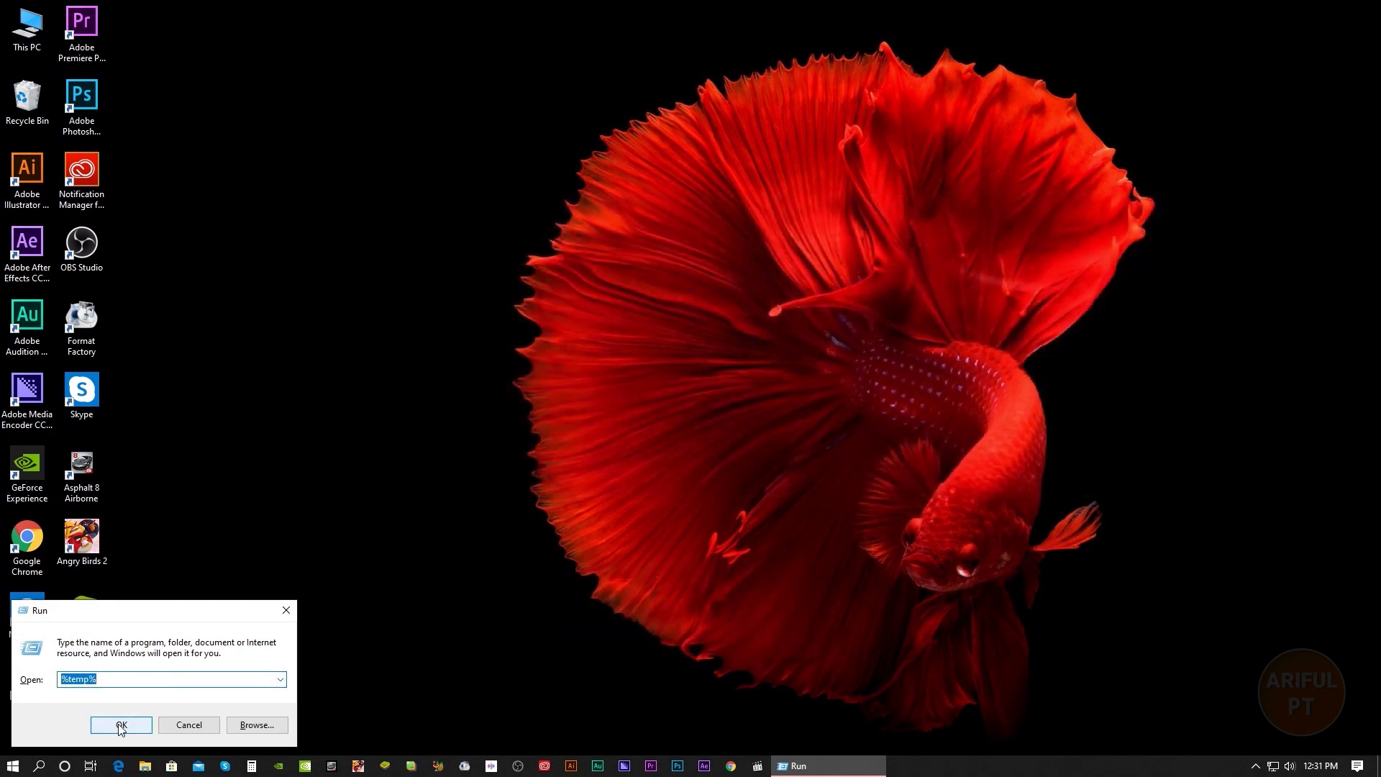
{"action": "key", "text": "Return"}
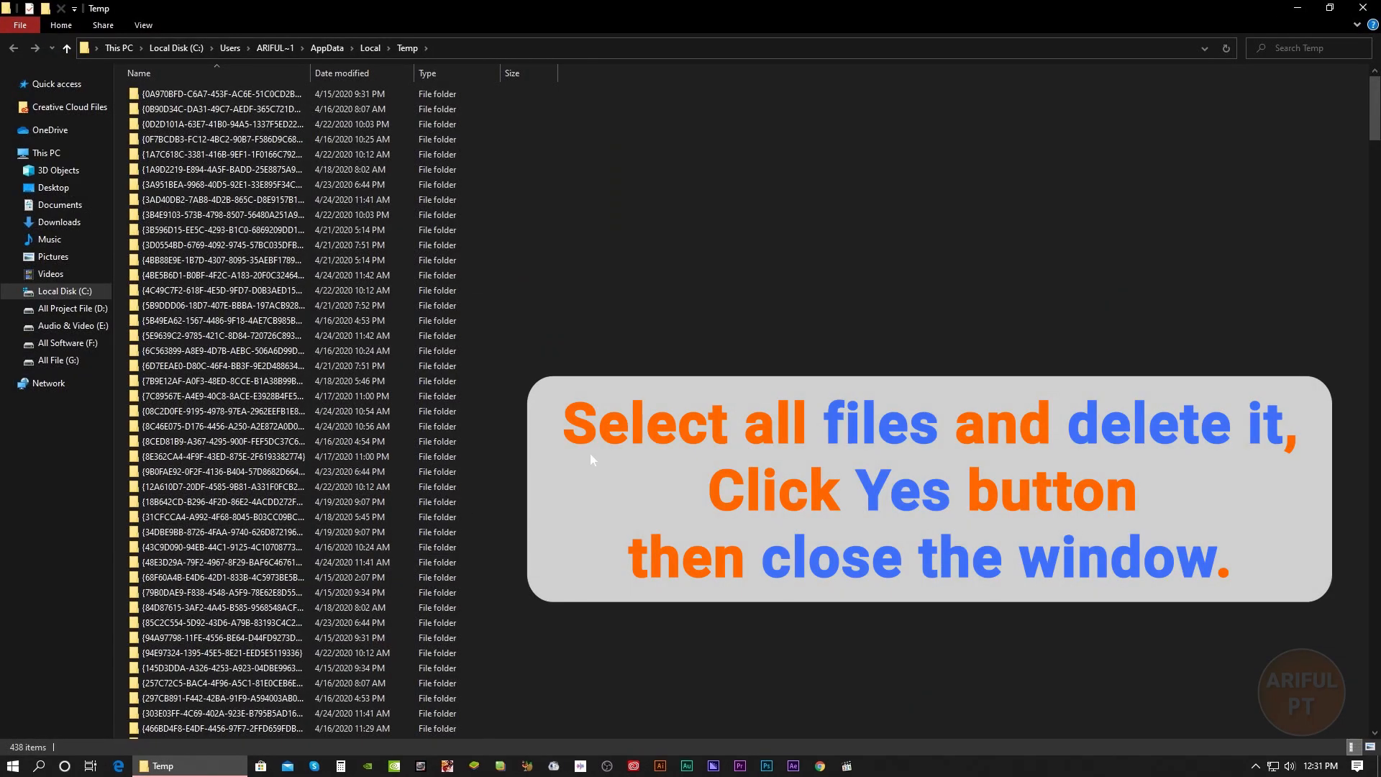
Step: Permanently delete everything in the user's Temp folder, skipping all items that are in use, and close the folder
{"action": "key", "text": "ctrl+a"}
{"action": "right_click", "coordinate": [415, 321]}
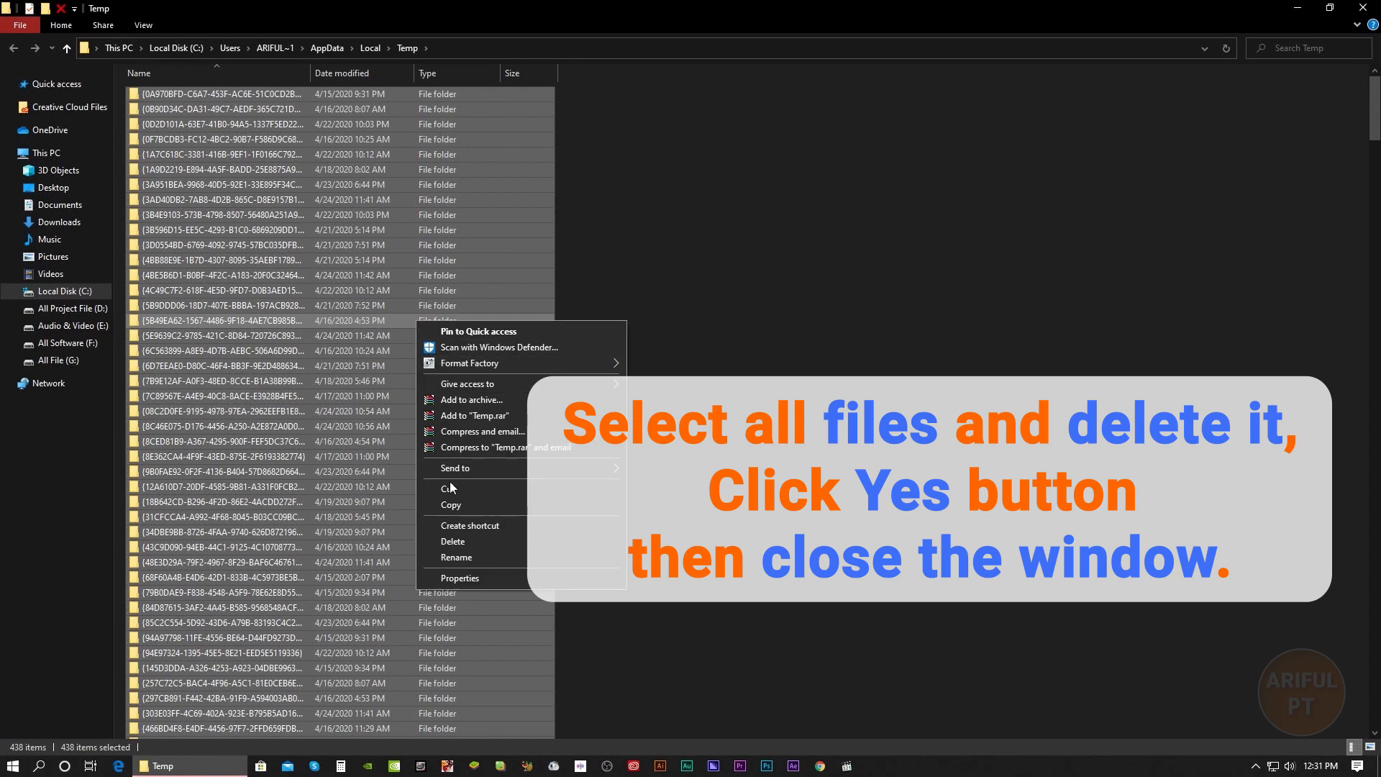
{"action": "left_click", "coordinate": [454, 541]}
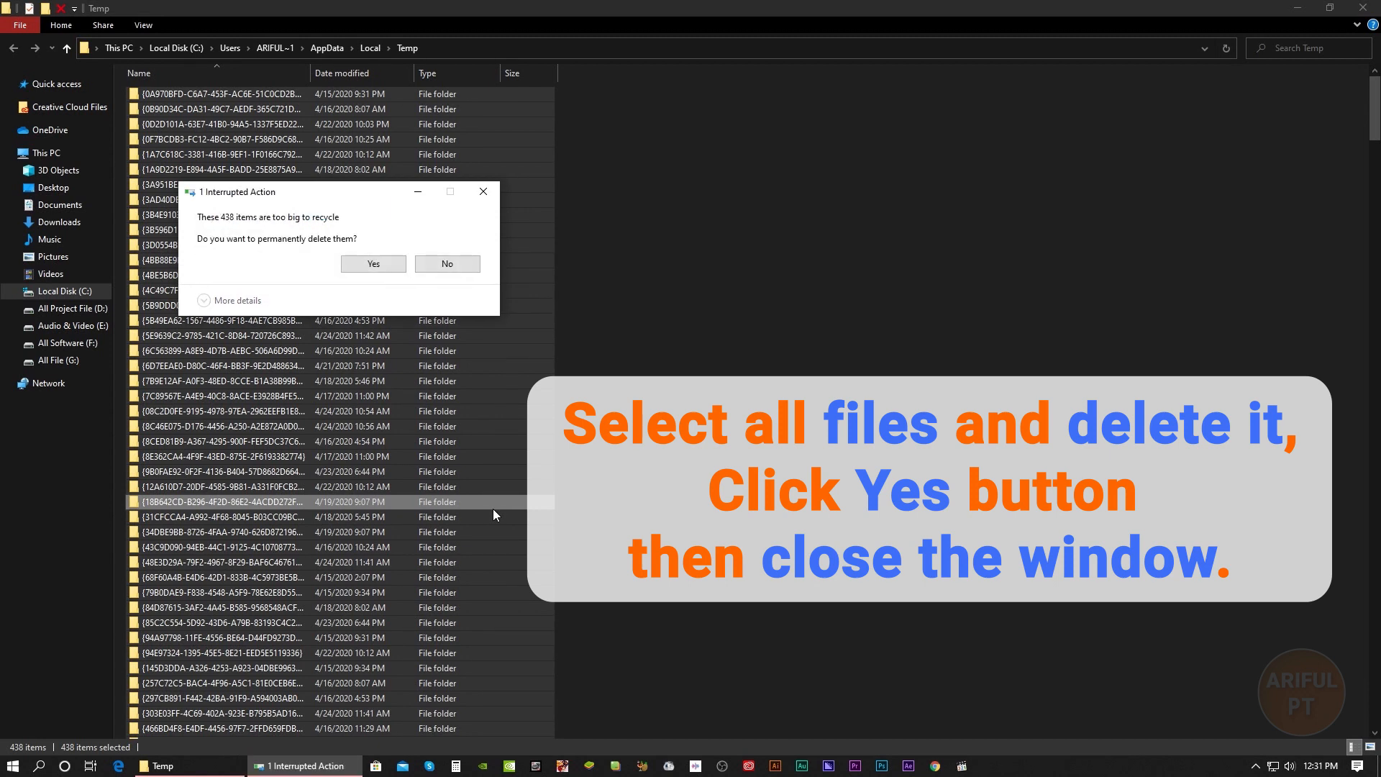
{"action": "left_click", "coordinate": [364, 265]}
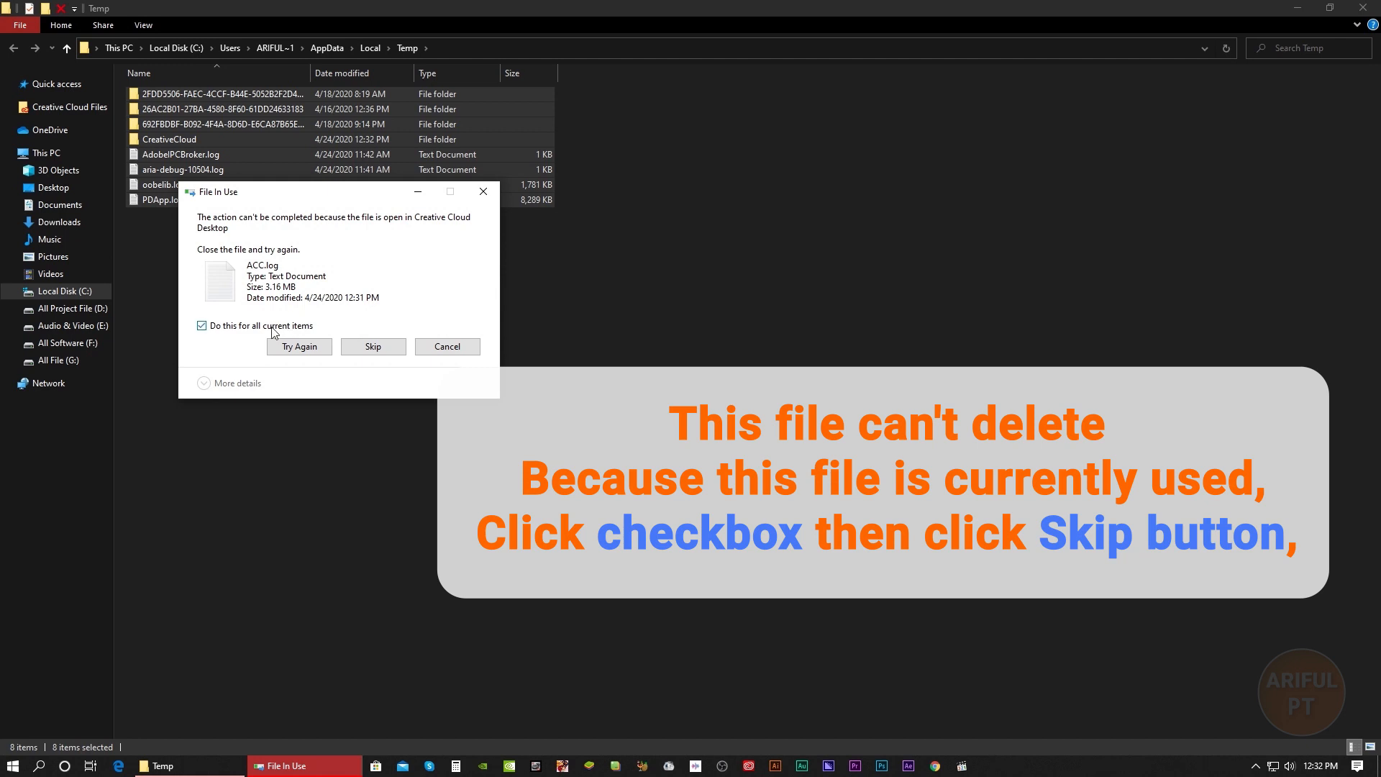
{"action": "left_click", "coordinate": [364, 347]}
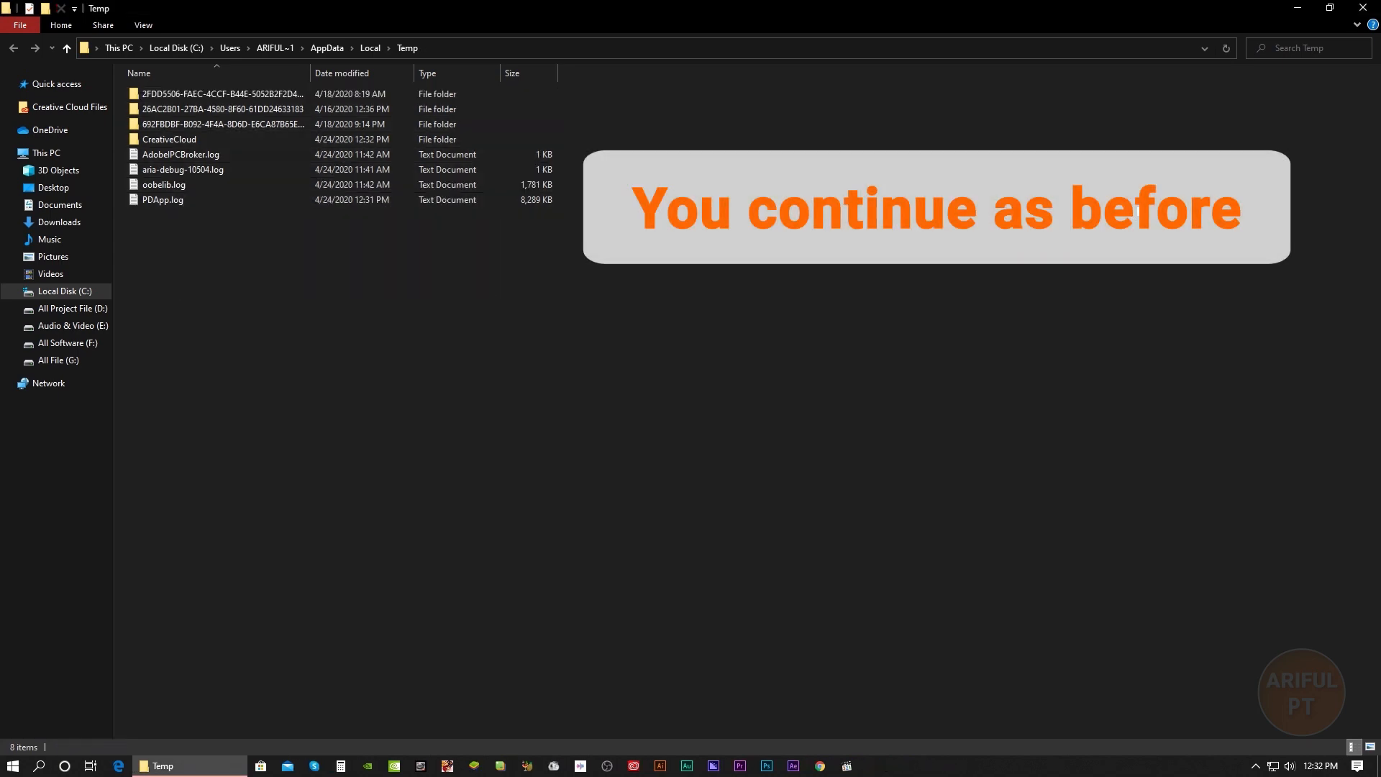
{"action": "left_click", "coordinate": [1377, 9]}
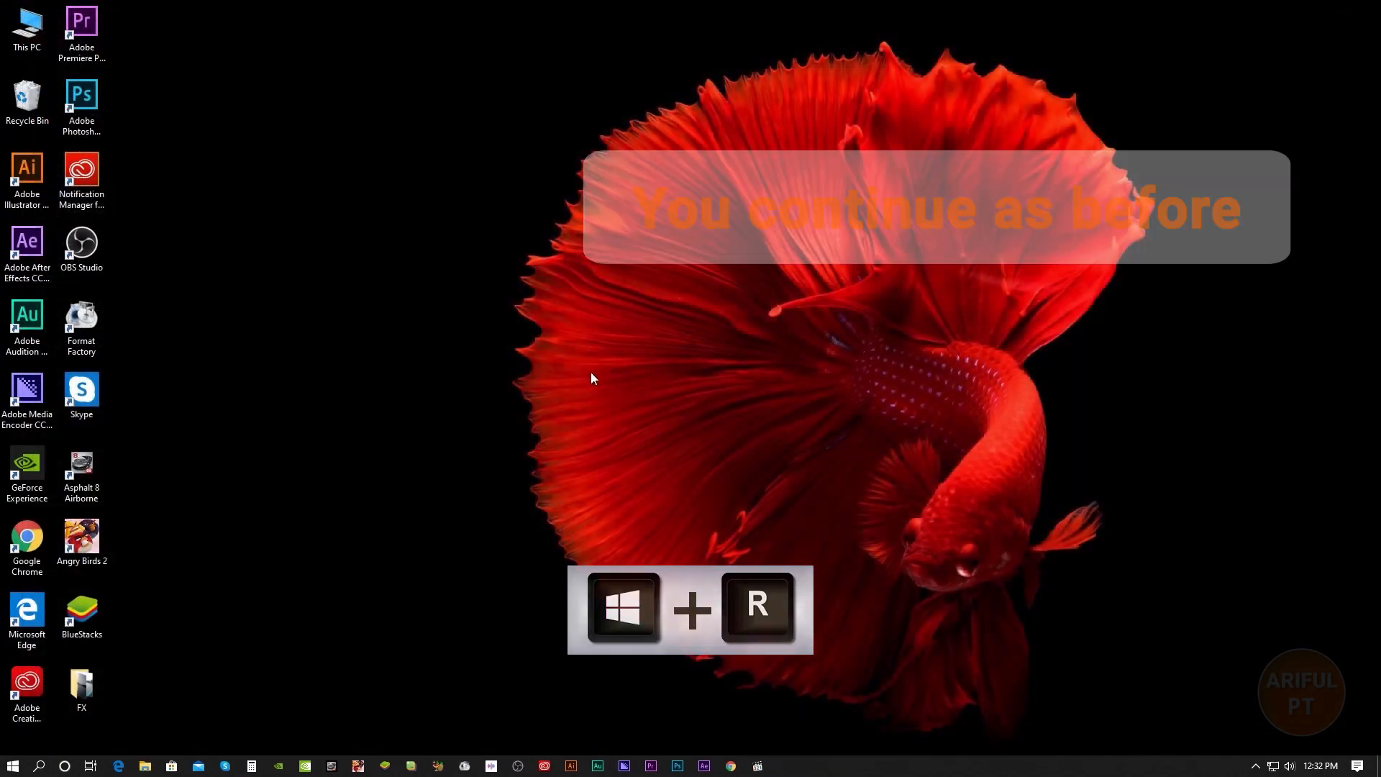
Step: Open the Windows Prefetch folder by running prefetch
{"action": "key", "text": "super+r"}
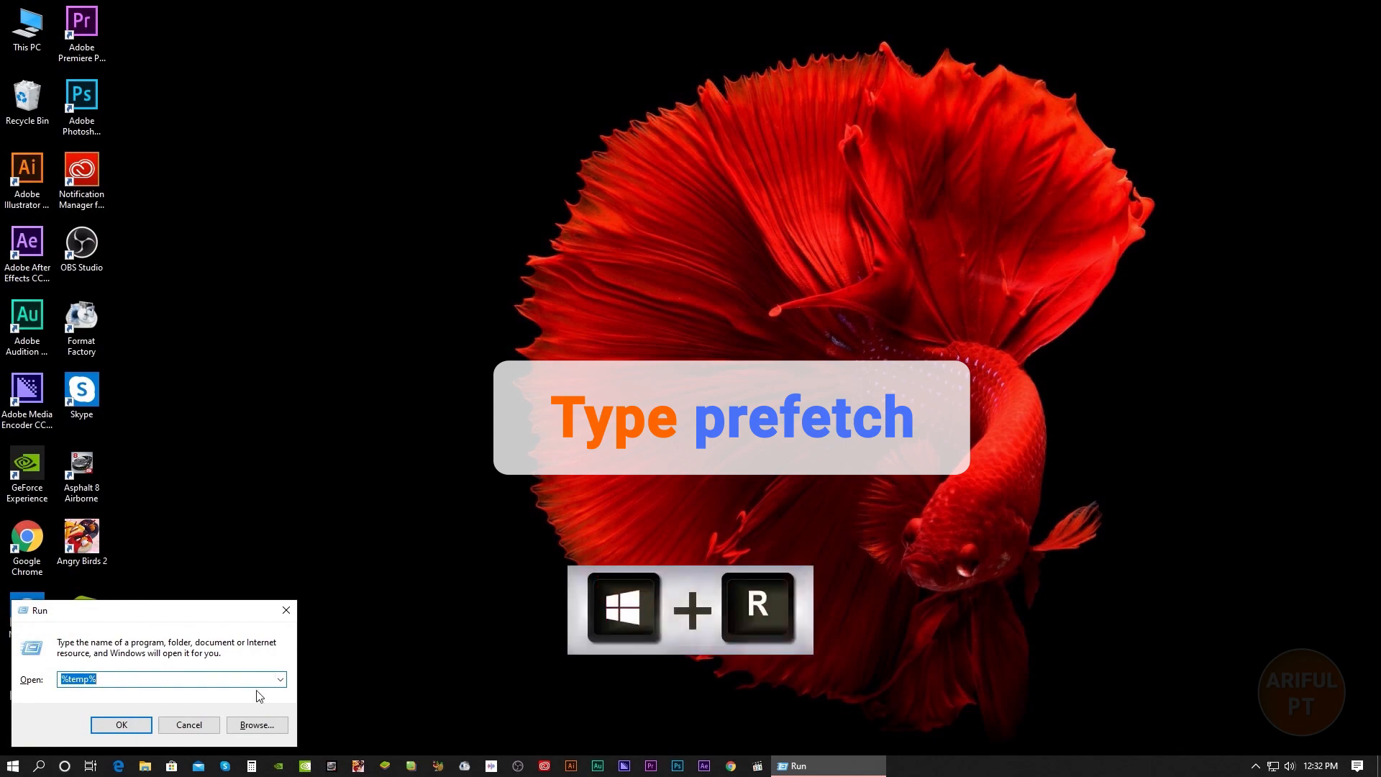
{"action": "left_click", "coordinate": [280, 680]}
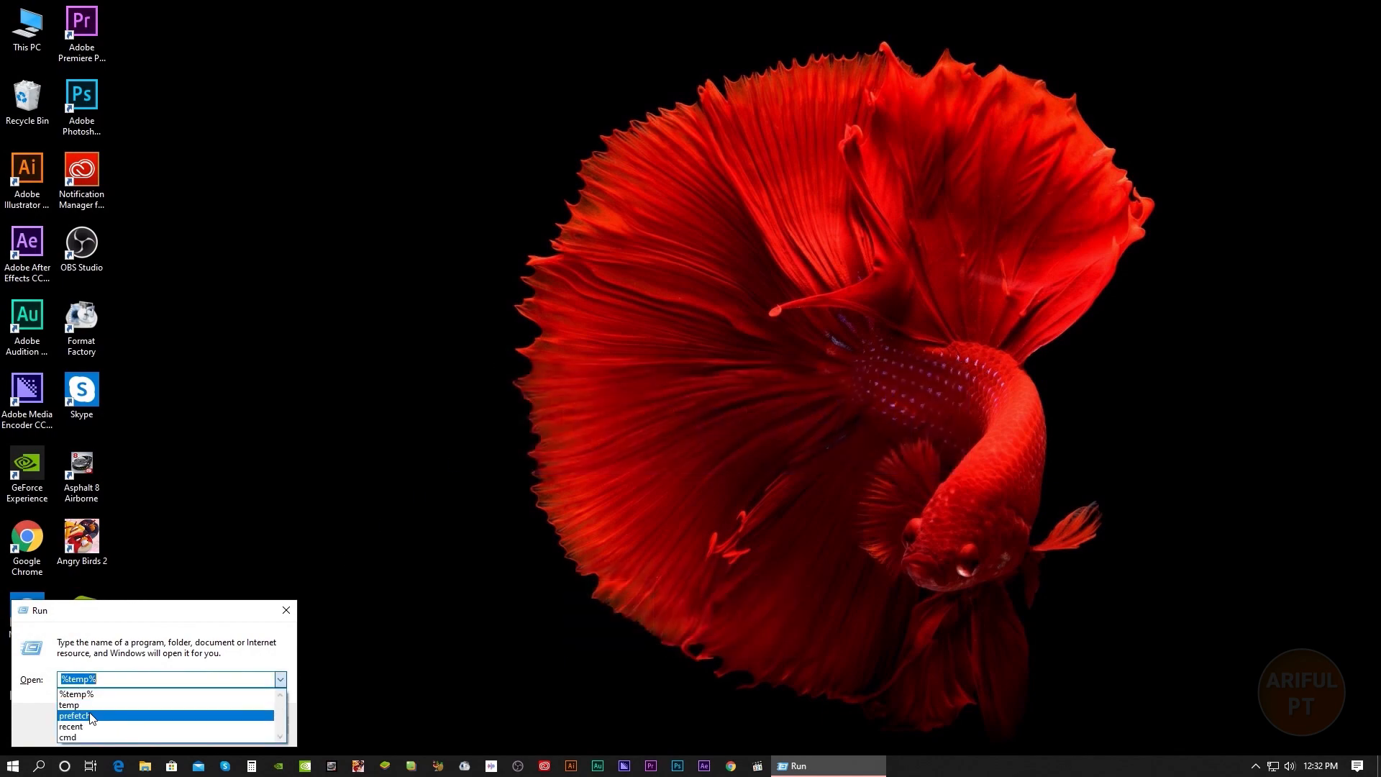
{"action": "left_click", "coordinate": [115, 713]}
{"action": "left_click", "coordinate": [122, 725]}
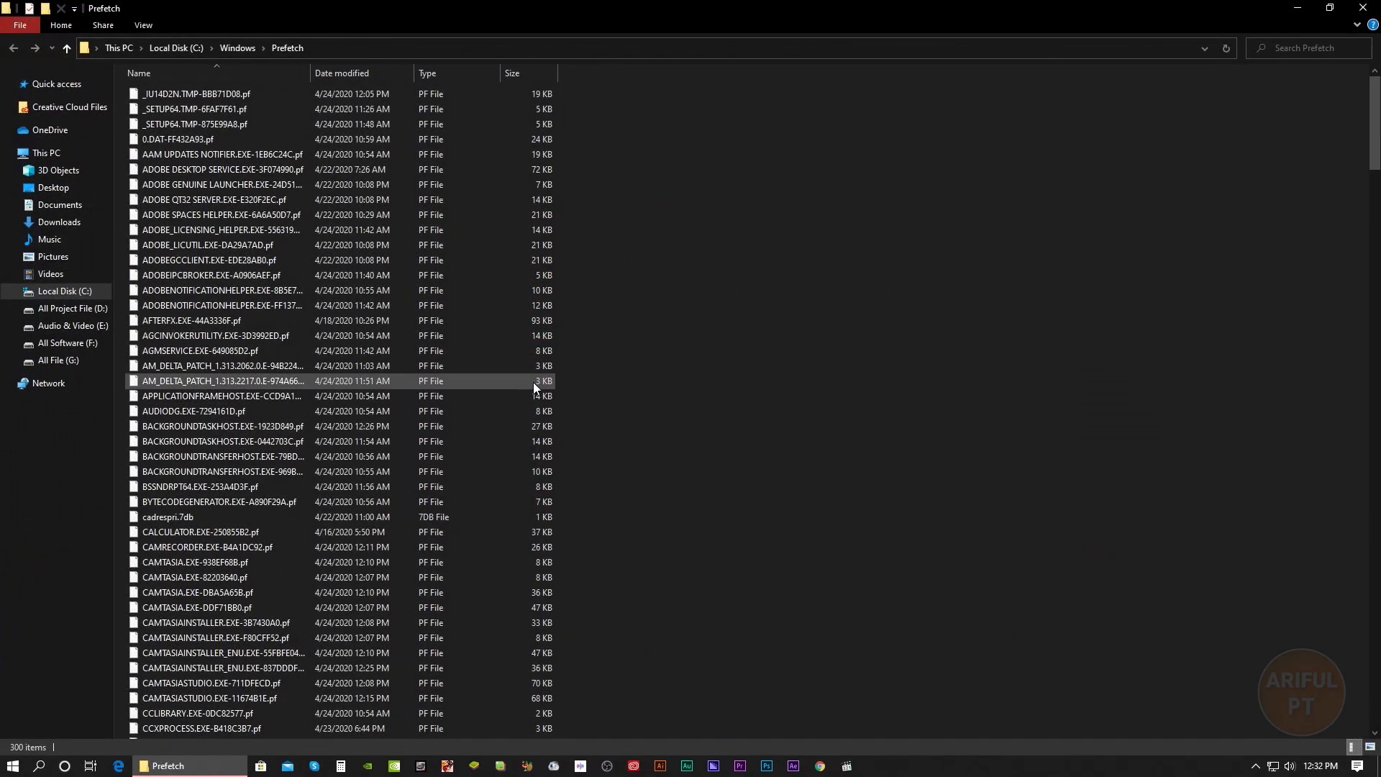
Step: Delete all files in the Prefetch folder, skipping the file in use, and close the folder
{"action": "key", "text": "ctrl+a"}
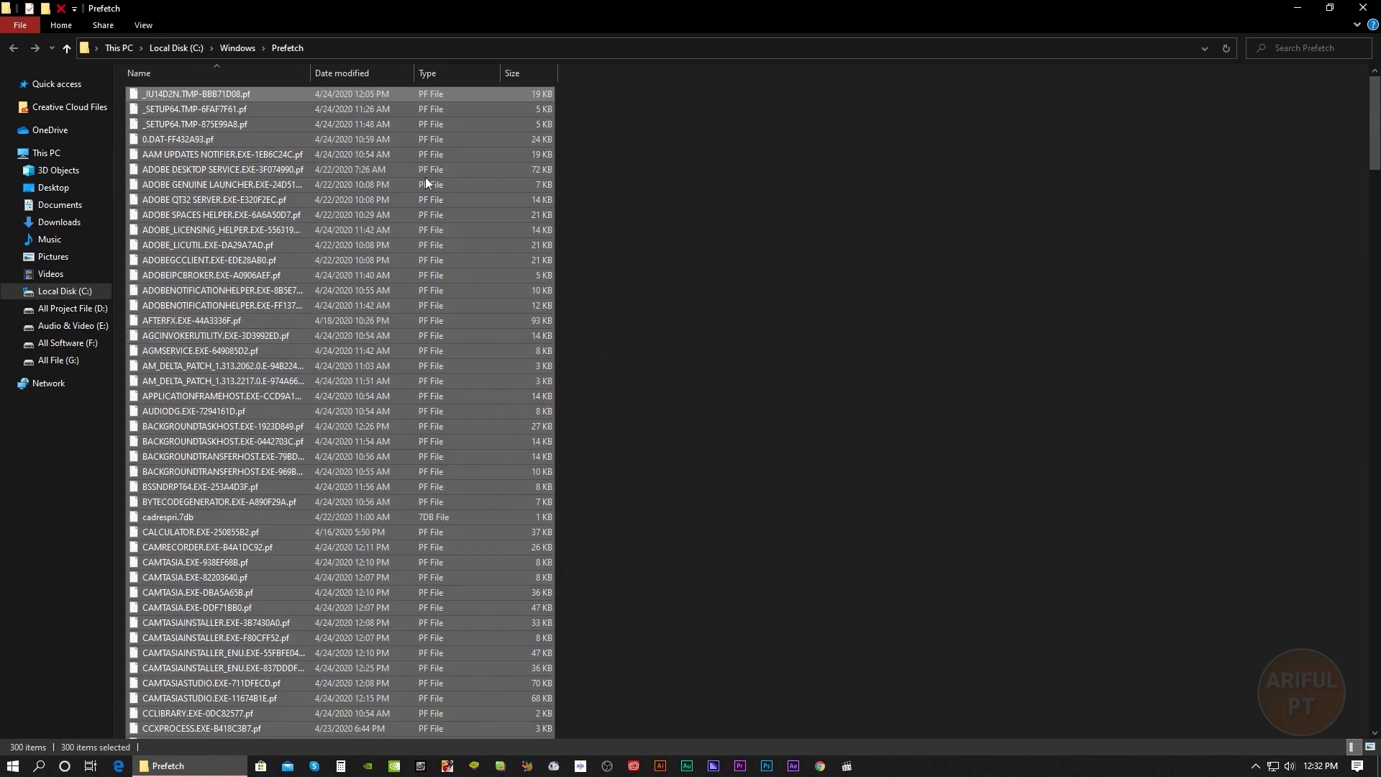
{"action": "right_click", "coordinate": [246, 117]}
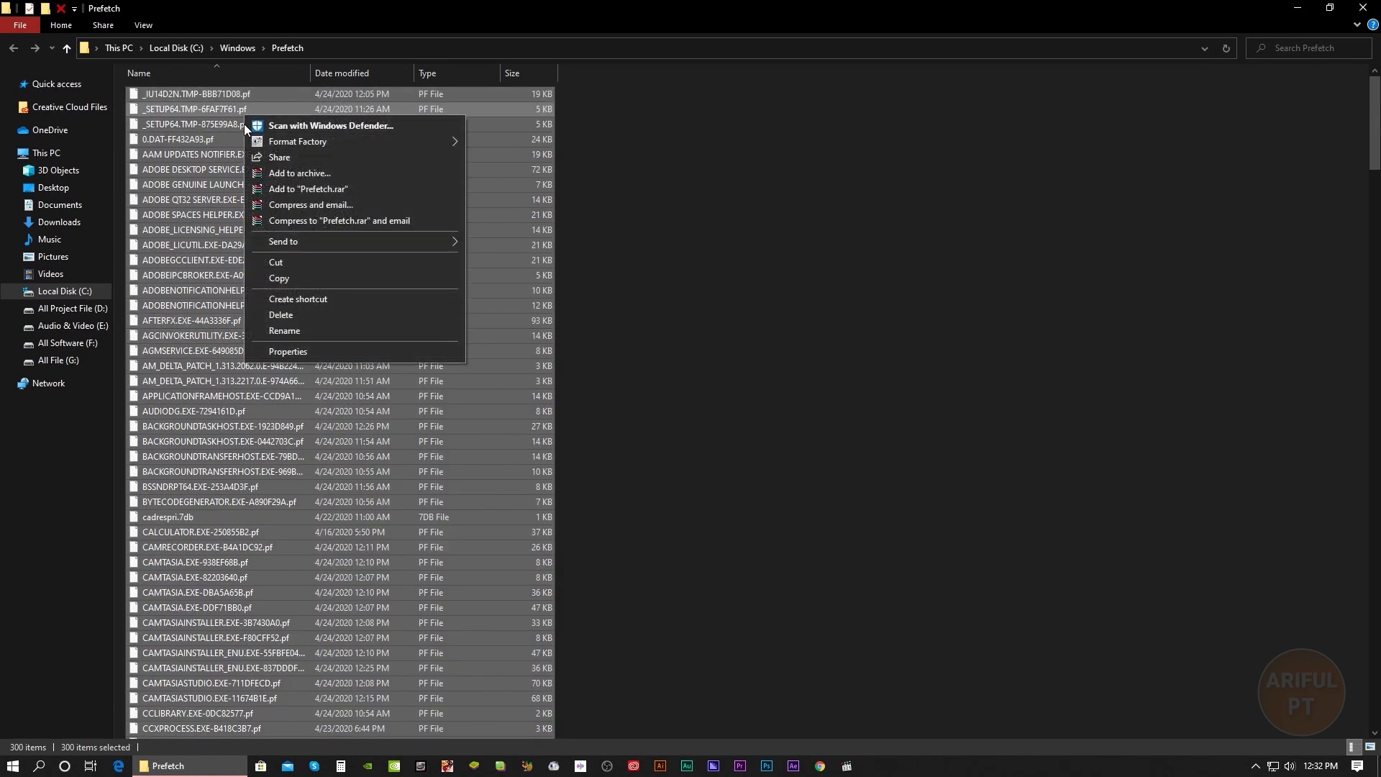
{"action": "left_click", "coordinate": [328, 314]}
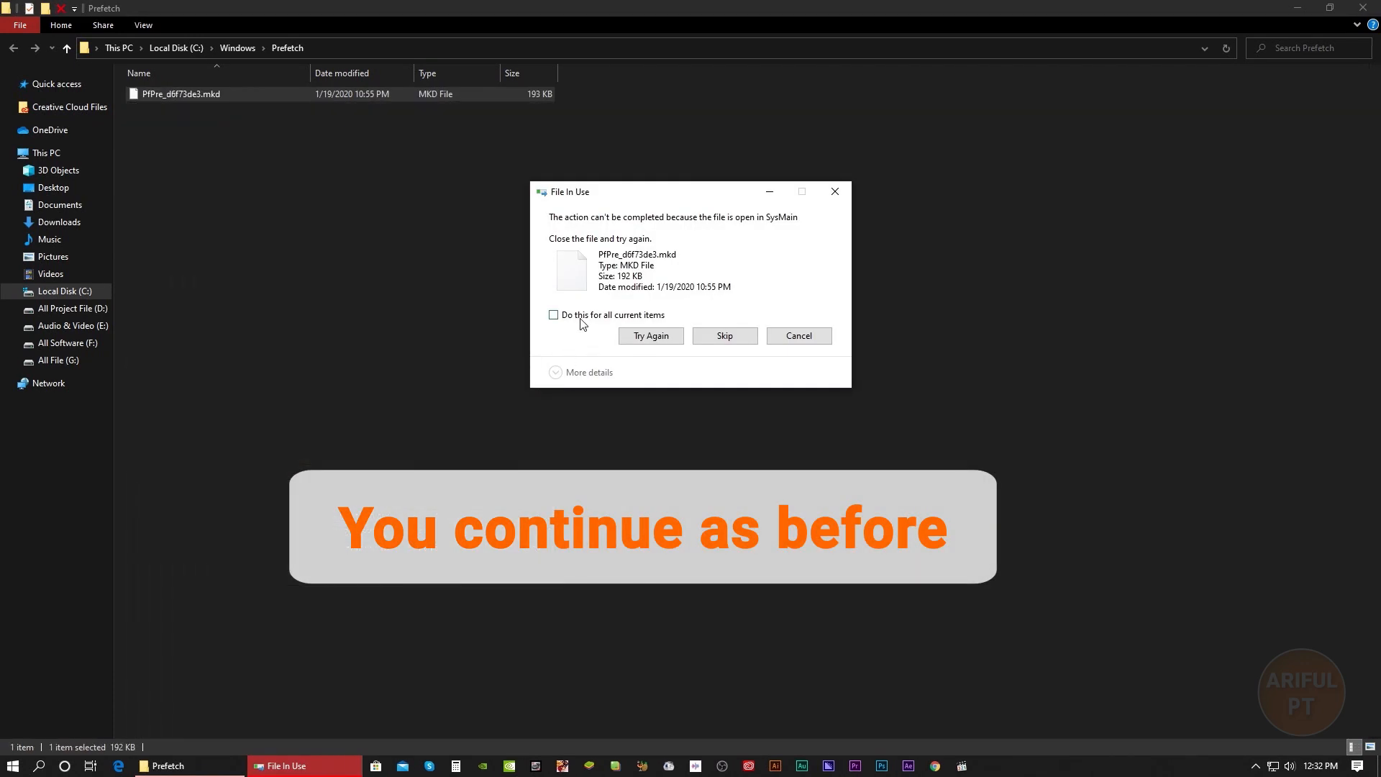
{"action": "left_click", "coordinate": [737, 334]}
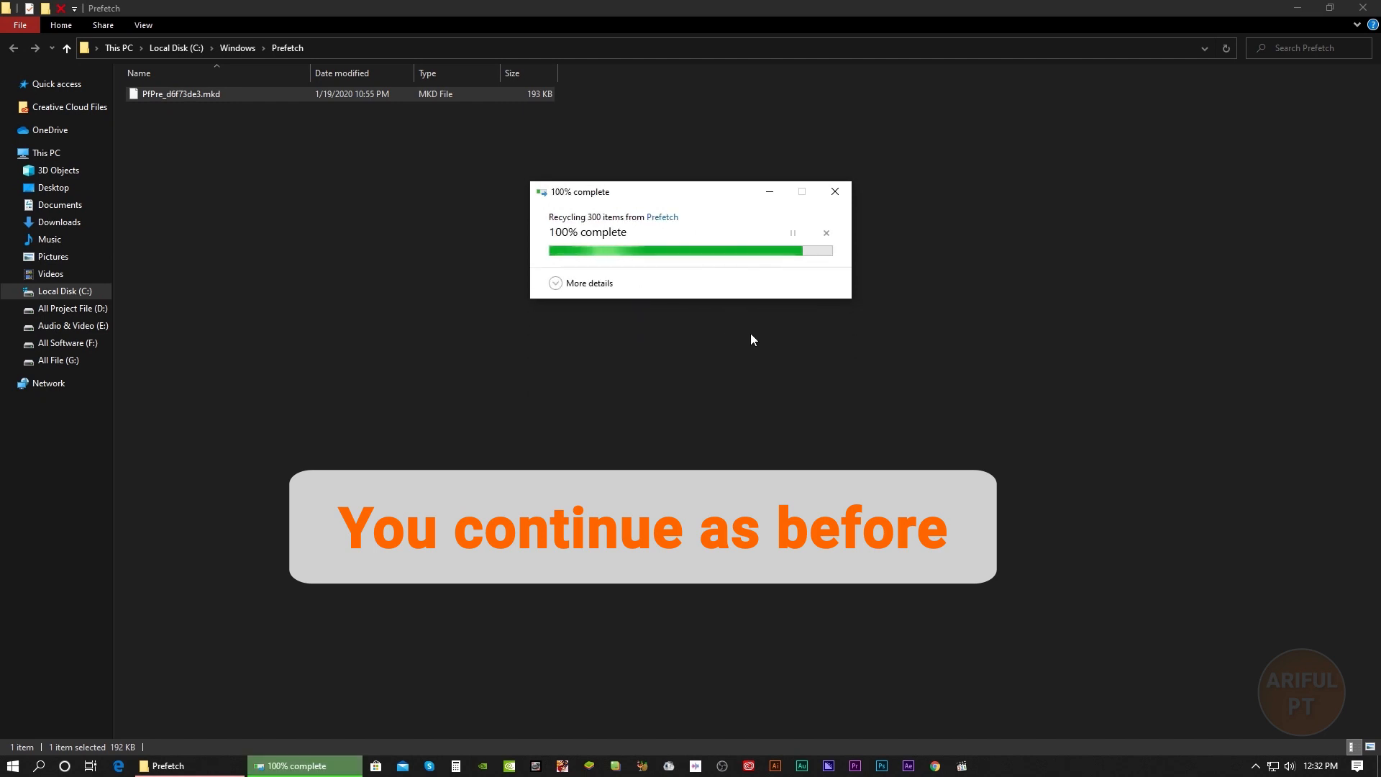
{"action": "left_click", "coordinate": [1363, 7]}
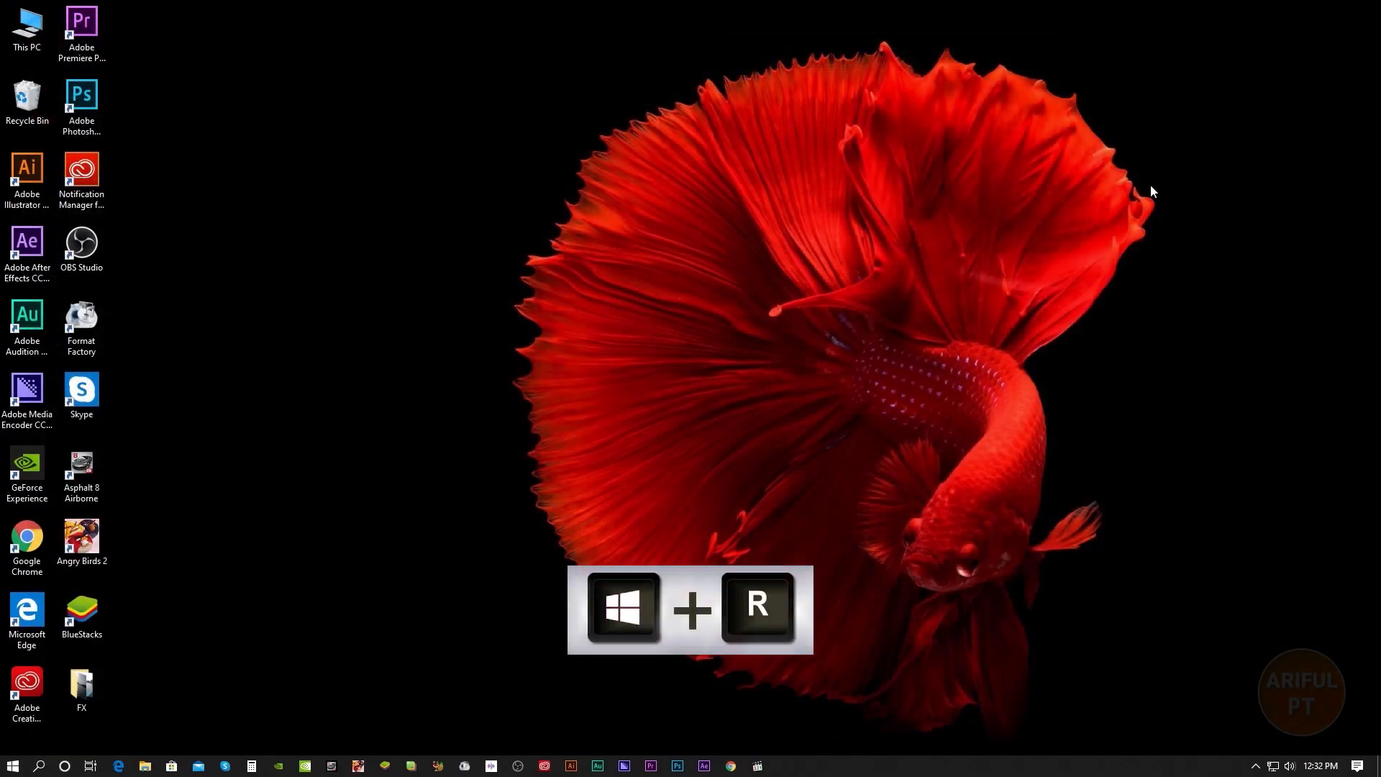
Step: Open the Recent items folder by running recent
{"action": "key", "text": "super+r"}
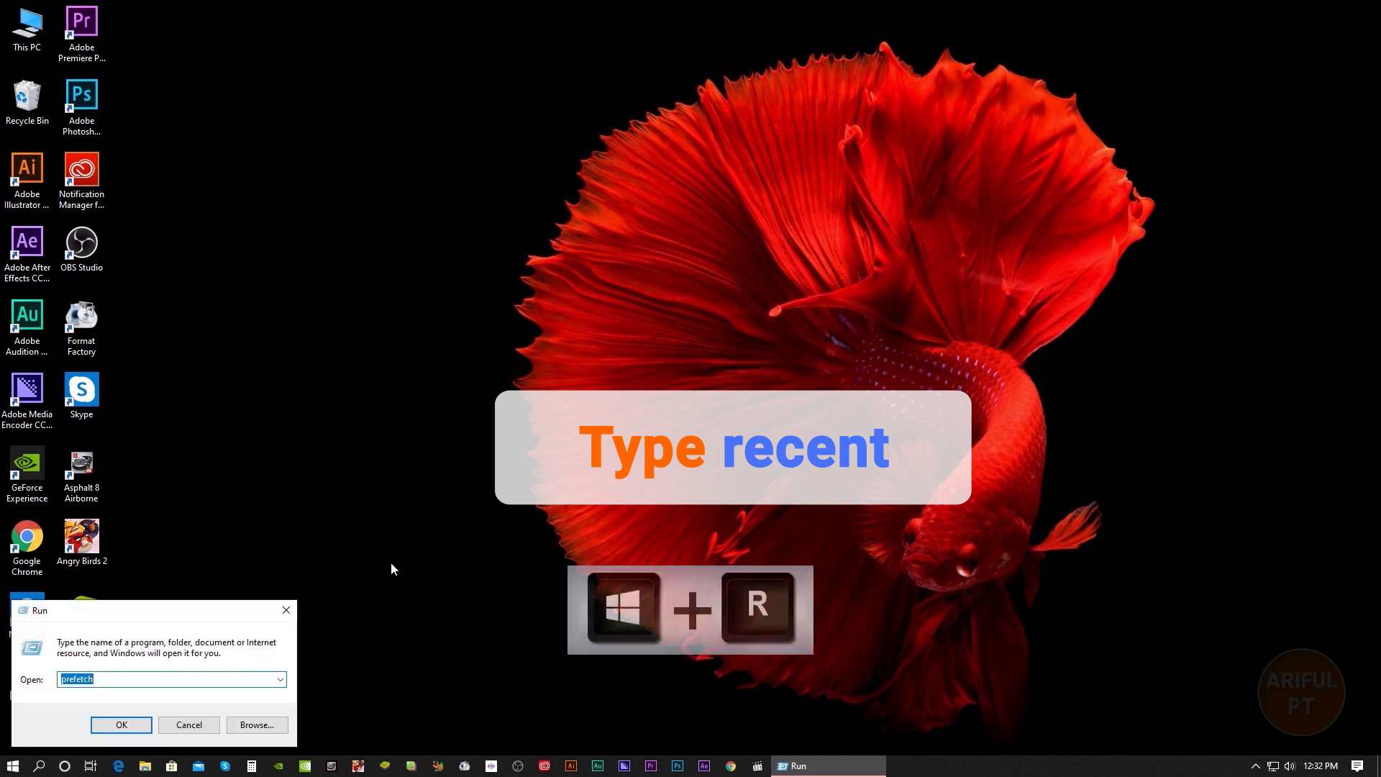
{"action": "left_click", "coordinate": [279, 680]}
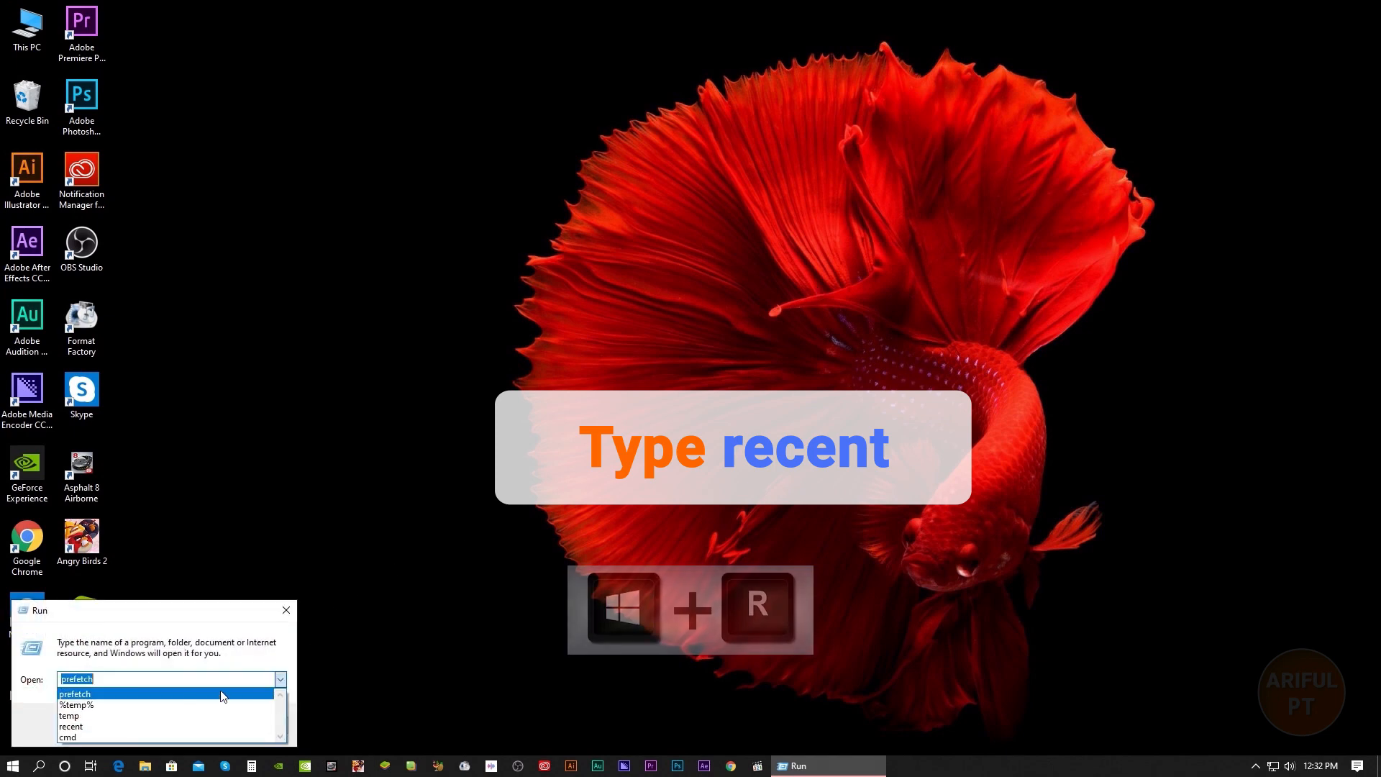
{"action": "left_click", "coordinate": [77, 735]}
{"action": "left_click", "coordinate": [105, 727]}
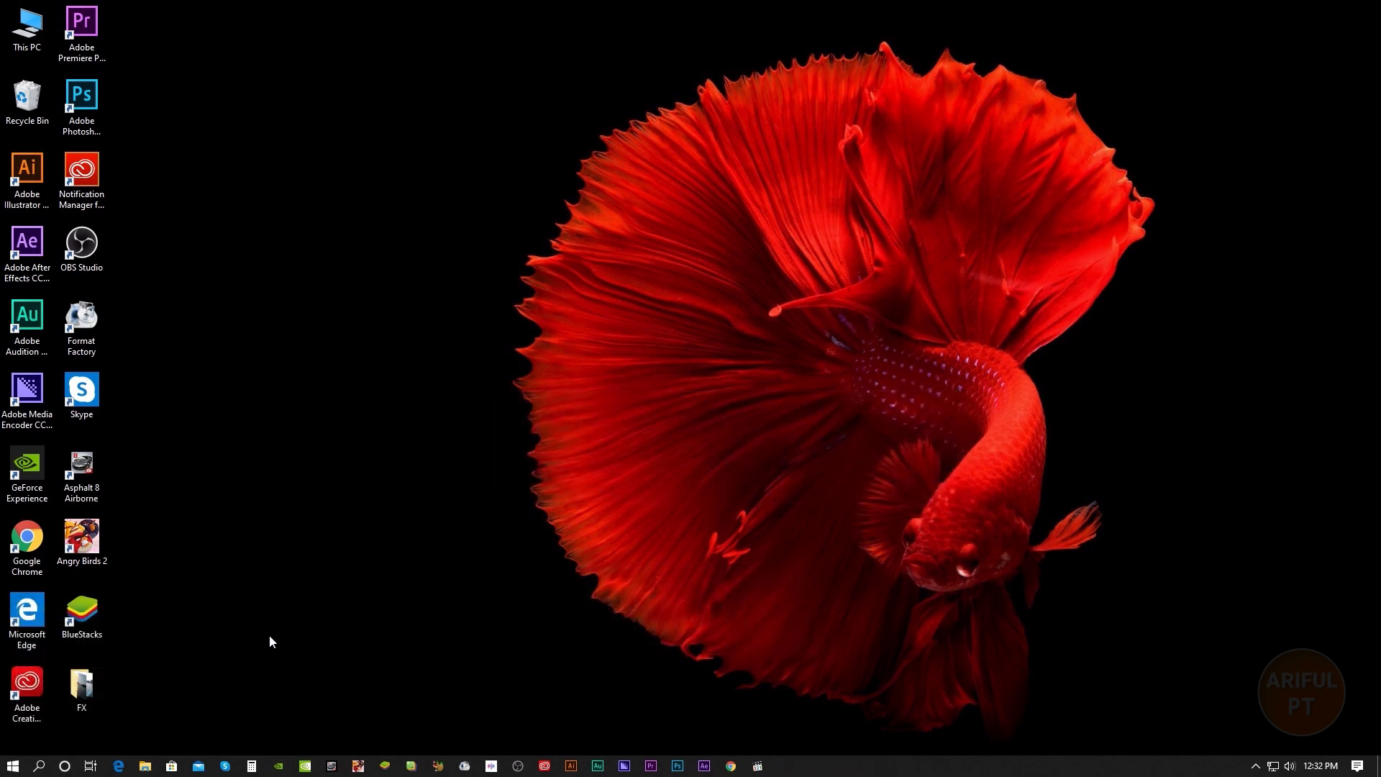
Step: Delete all shortcuts in the Recent folder, refresh the view and close the folder
{"action": "key", "text": "ctrl+a"}
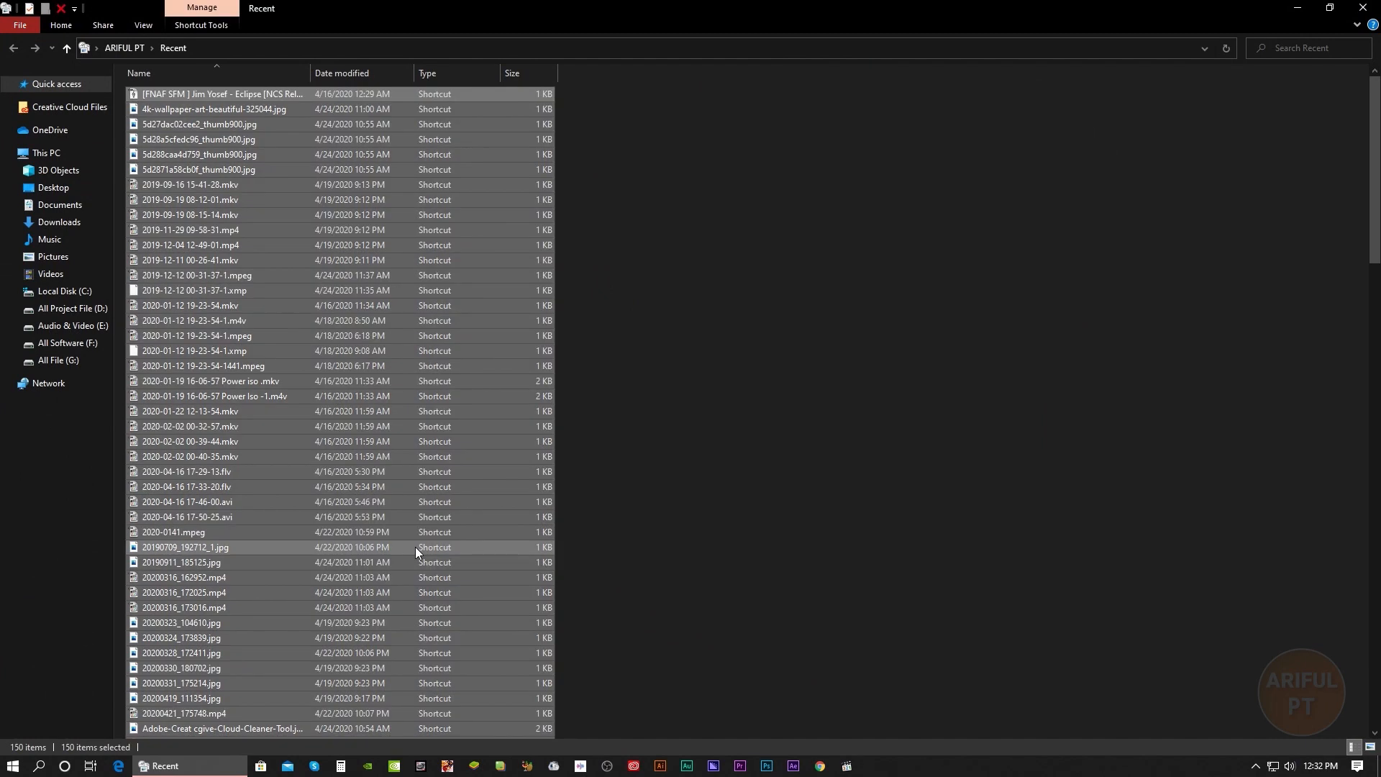
{"action": "key", "text": "shift+F10"}
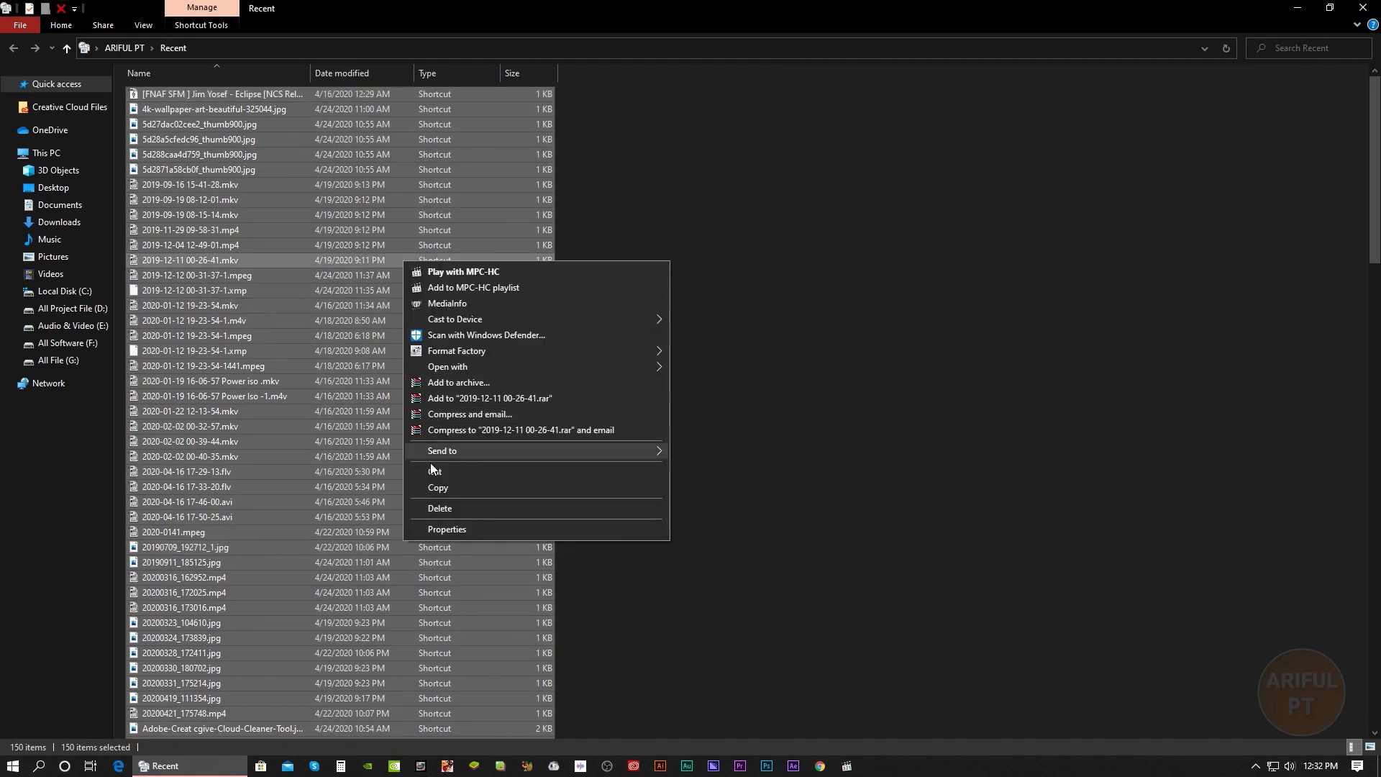
{"action": "left_click", "coordinate": [440, 503]}
{"action": "right_click", "coordinate": [940, 308]}
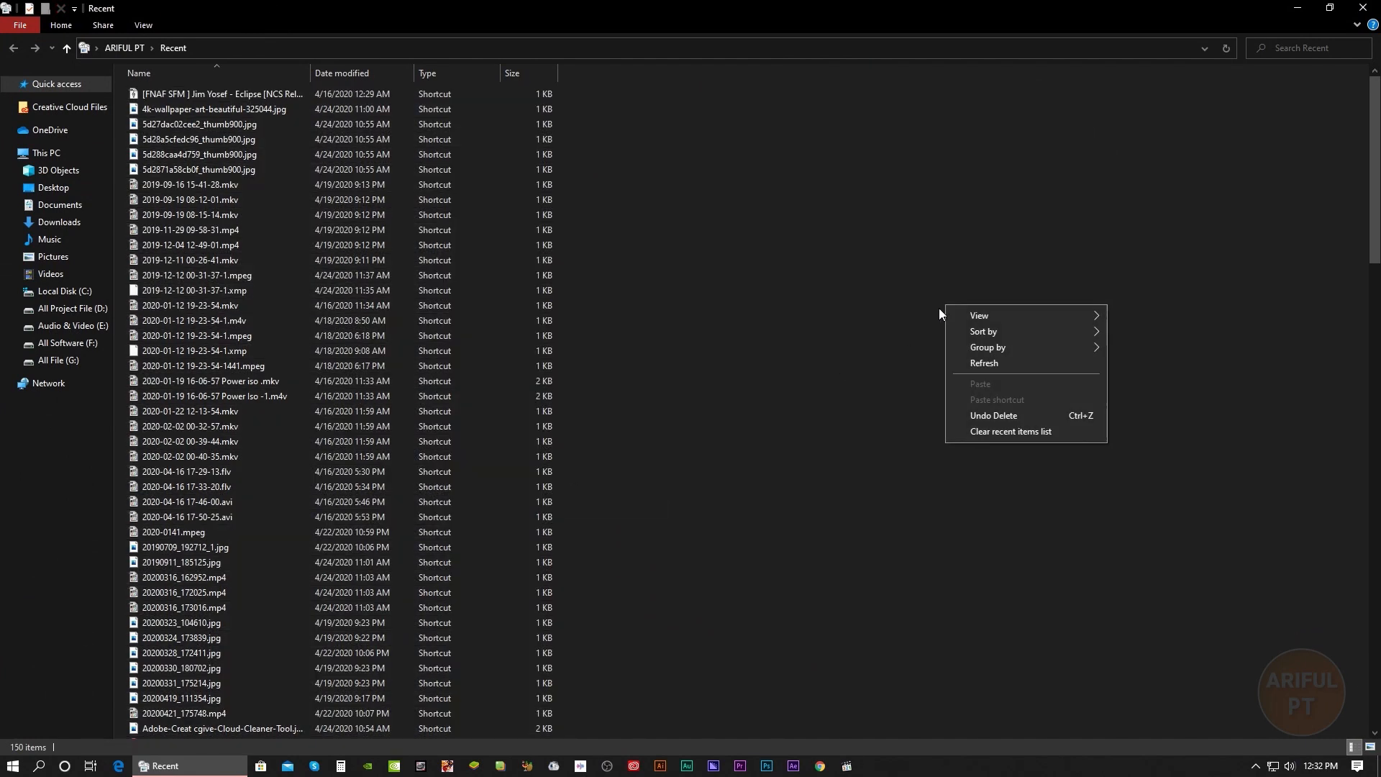
{"action": "left_click", "coordinate": [964, 369]}
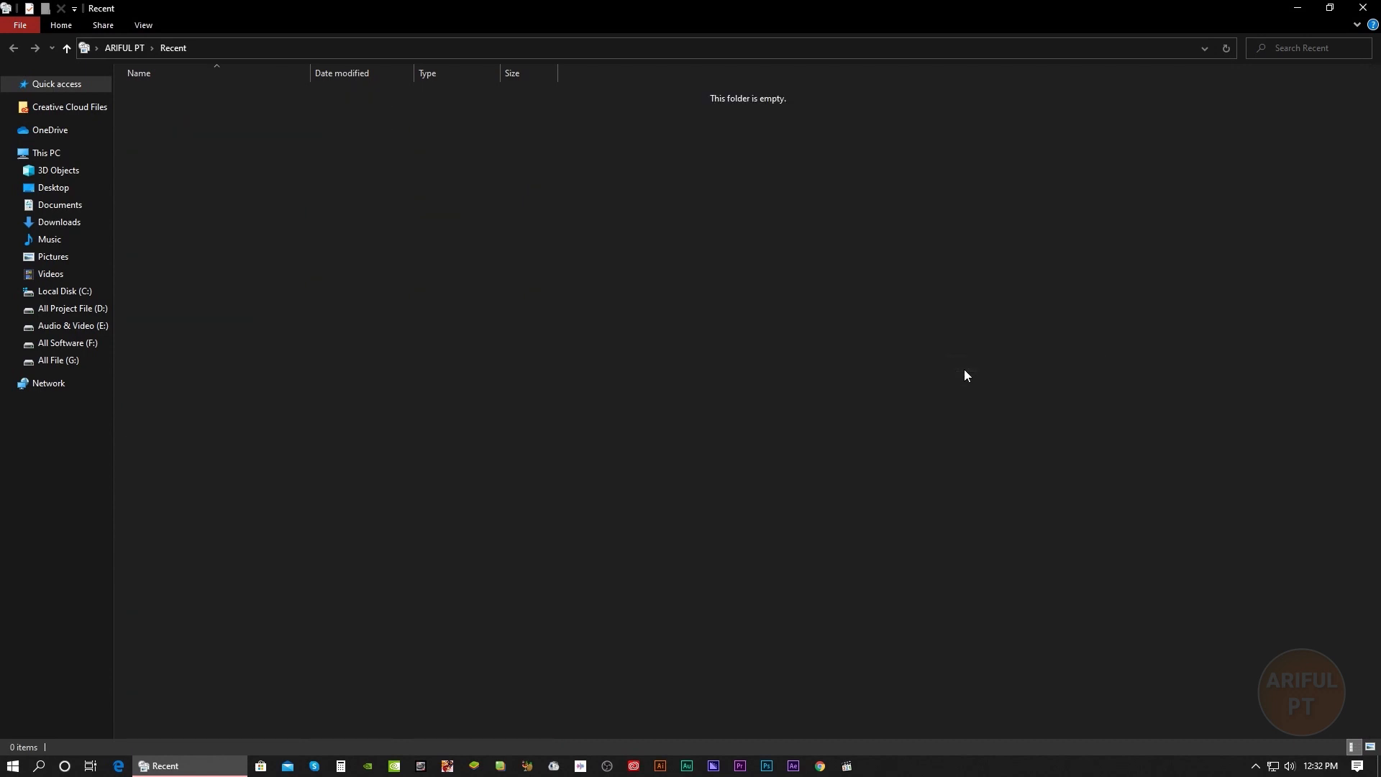
{"action": "left_click", "coordinate": [1362, 8]}
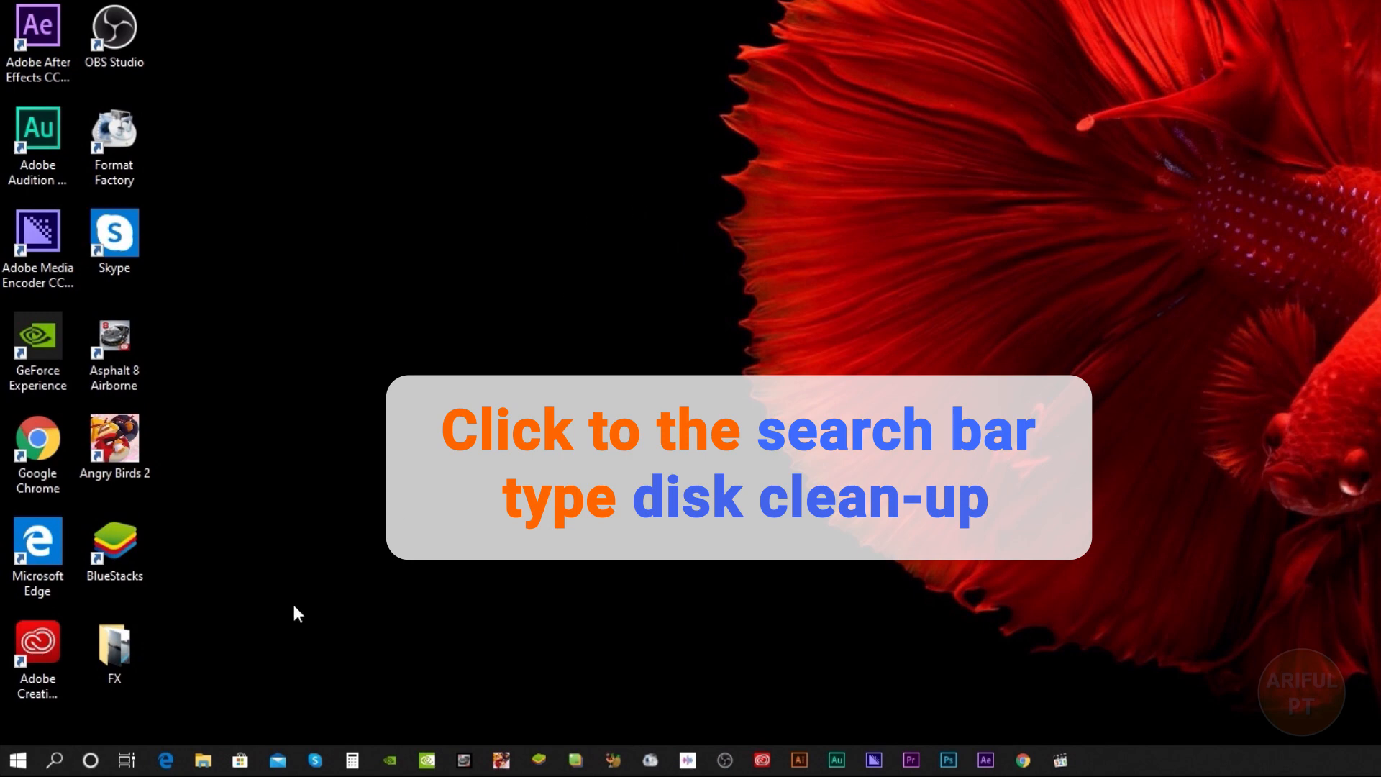
Step: Search Windows for disk clean, open Disk Clean-up and scan the C: drive
{"action": "left_click", "coordinate": [54, 765]}
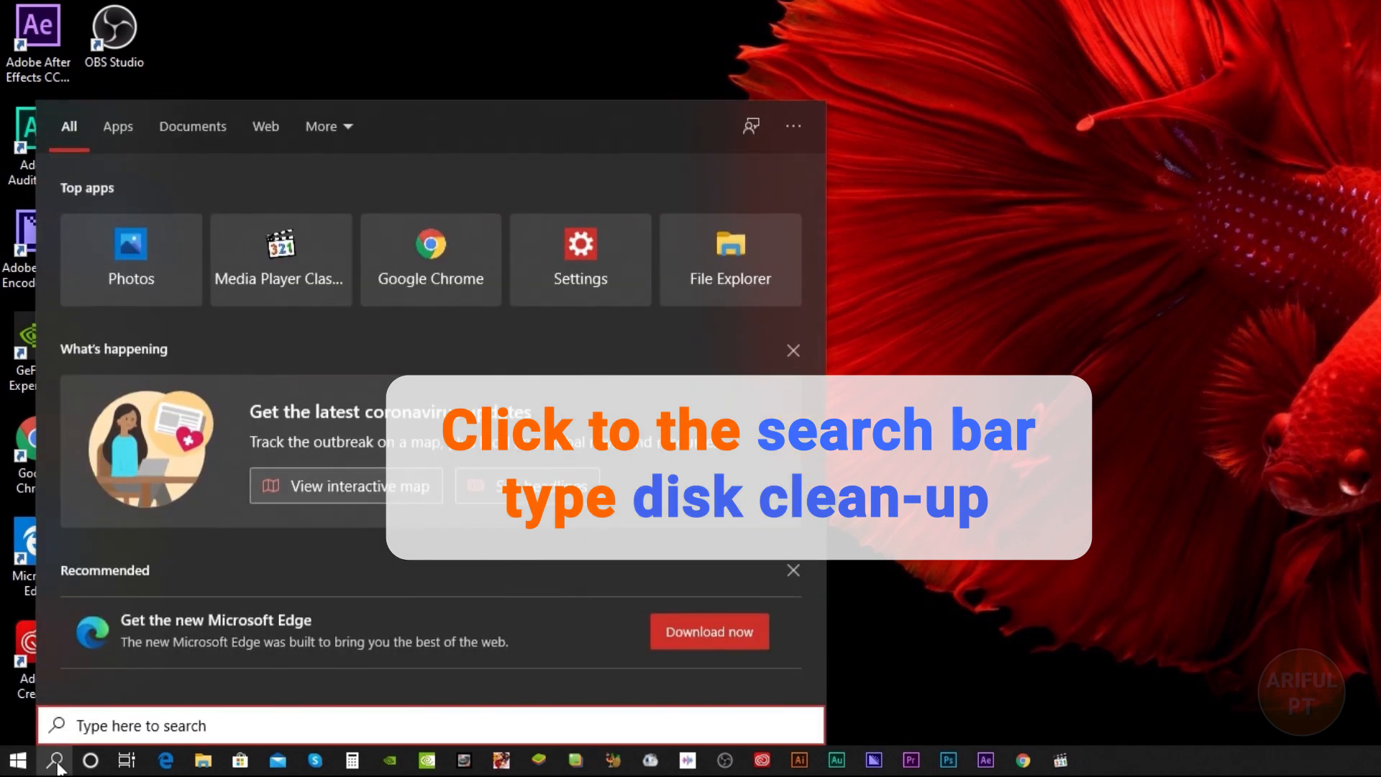
{"action": "type", "text": "disk clean"}
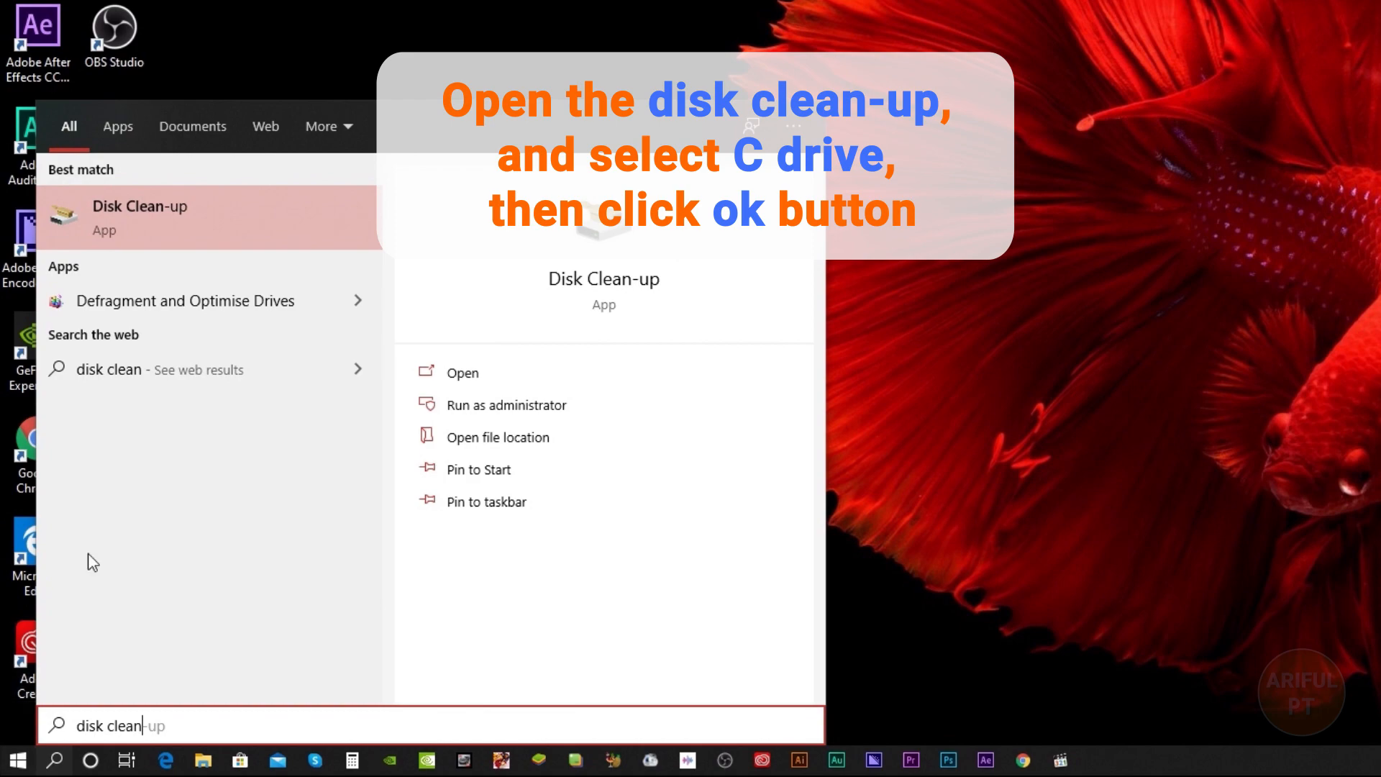
{"action": "left_click", "coordinate": [202, 208]}
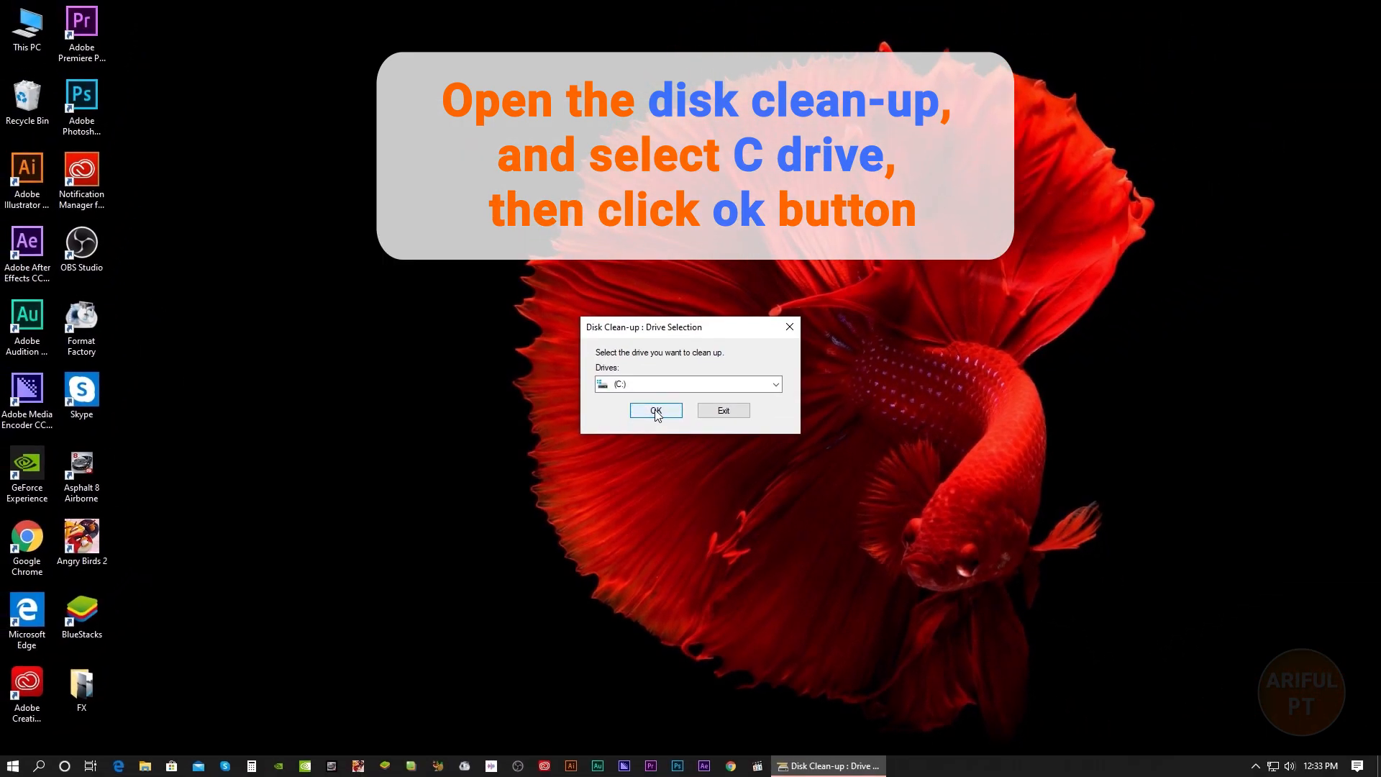
{"action": "left_click", "coordinate": [652, 410]}
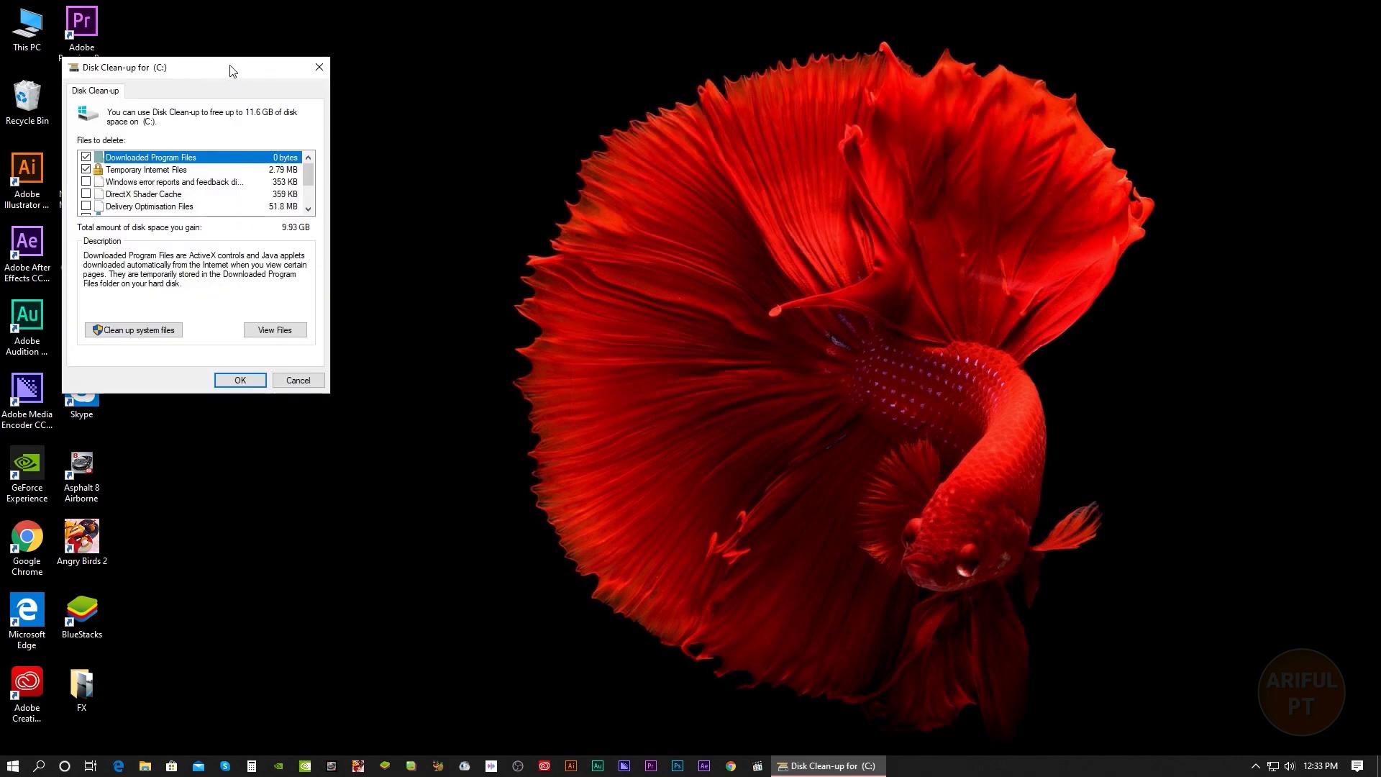
Step: Extend the clean-up to system files and rescan the C: drive
{"action": "left_click_drag", "start_coordinate": [230, 70], "coordinate": [702, 281]}
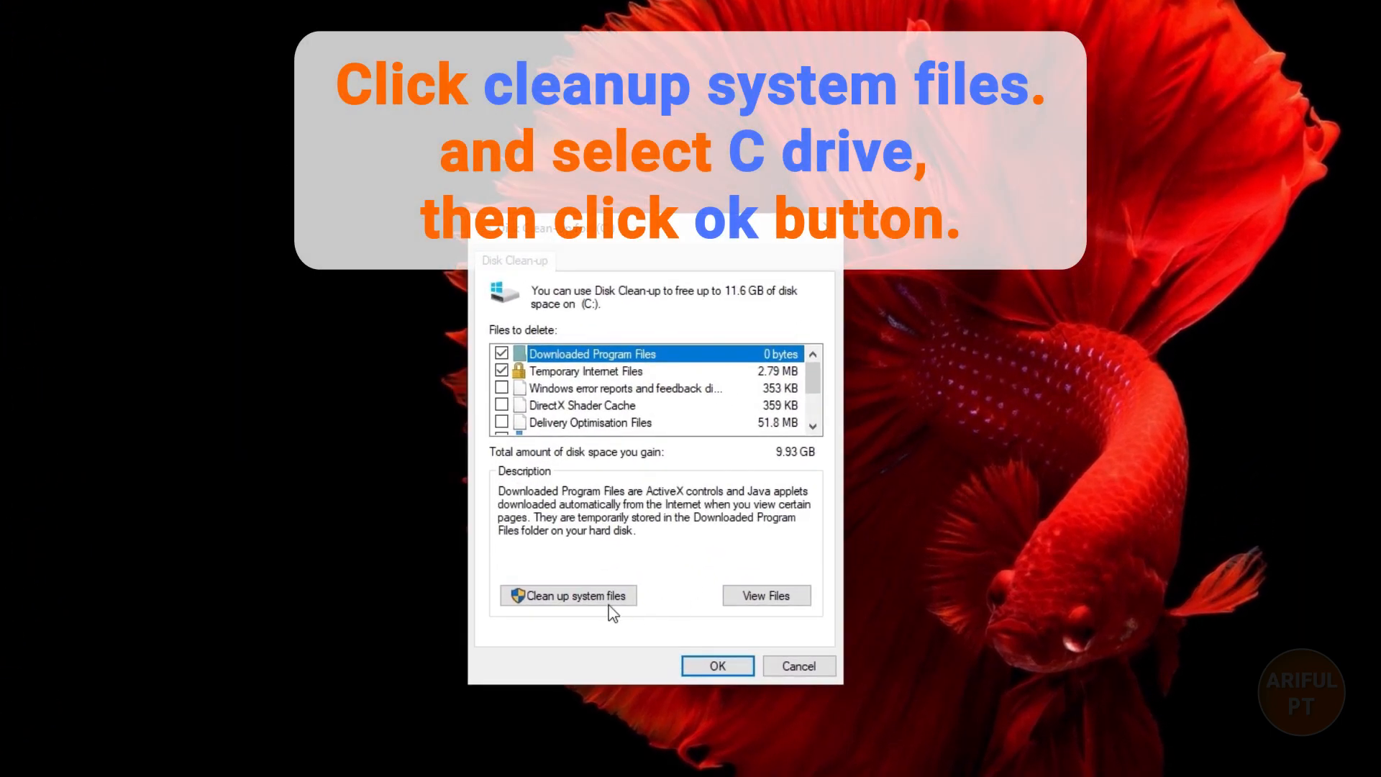
{"action": "left_click", "coordinate": [563, 600]}
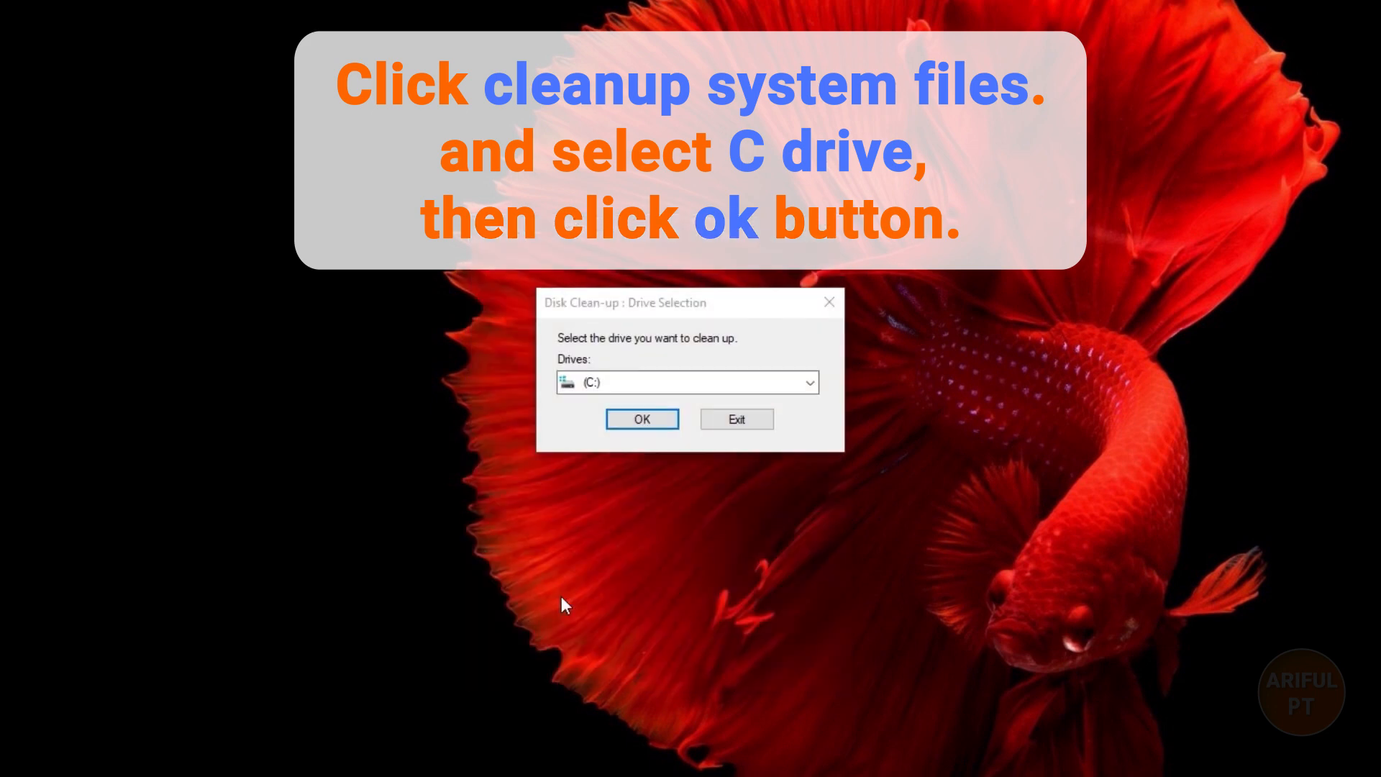
{"action": "left_click", "coordinate": [637, 422]}
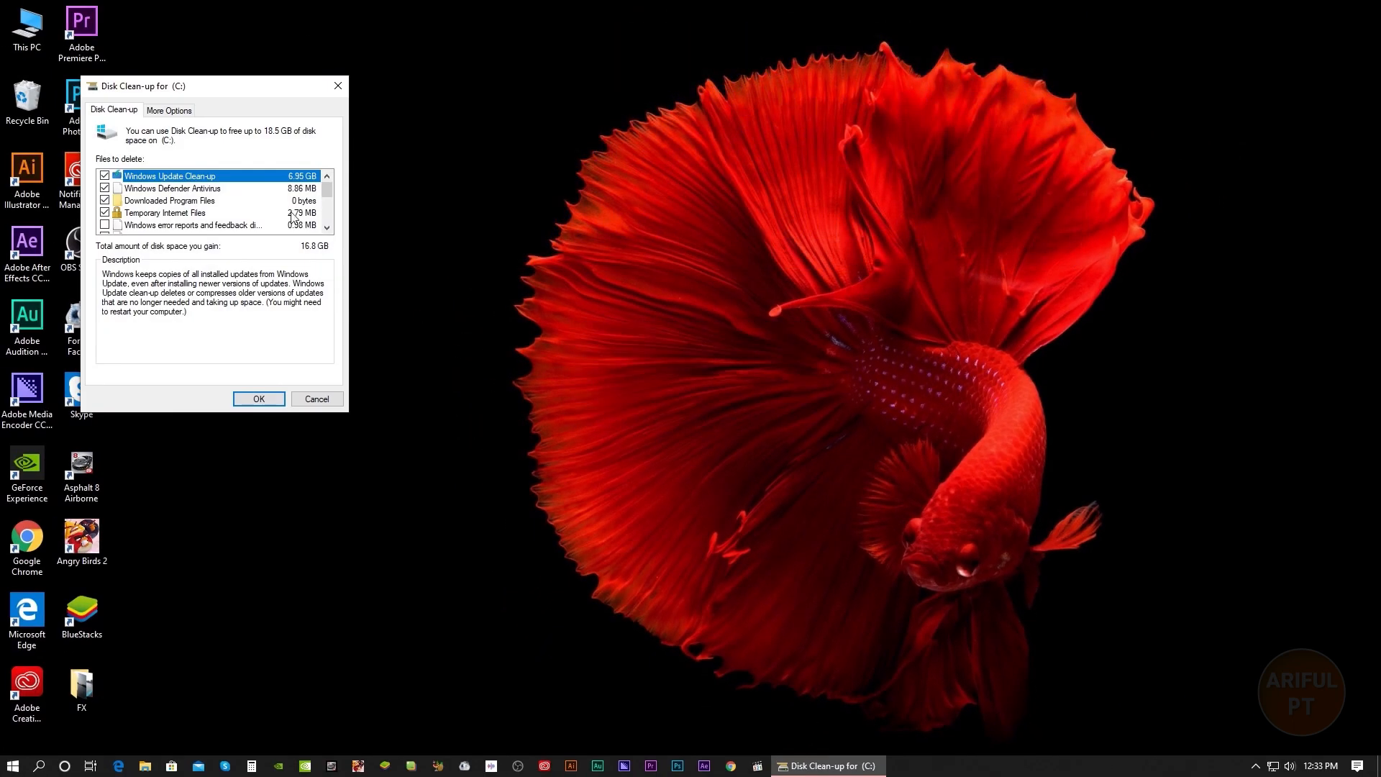
Step: Review the file categories offered for the C: drive, keep the preselected ones and permanently delete their files
{"action": "left_click_drag", "start_coordinate": [203, 92], "coordinate": [697, 271]}
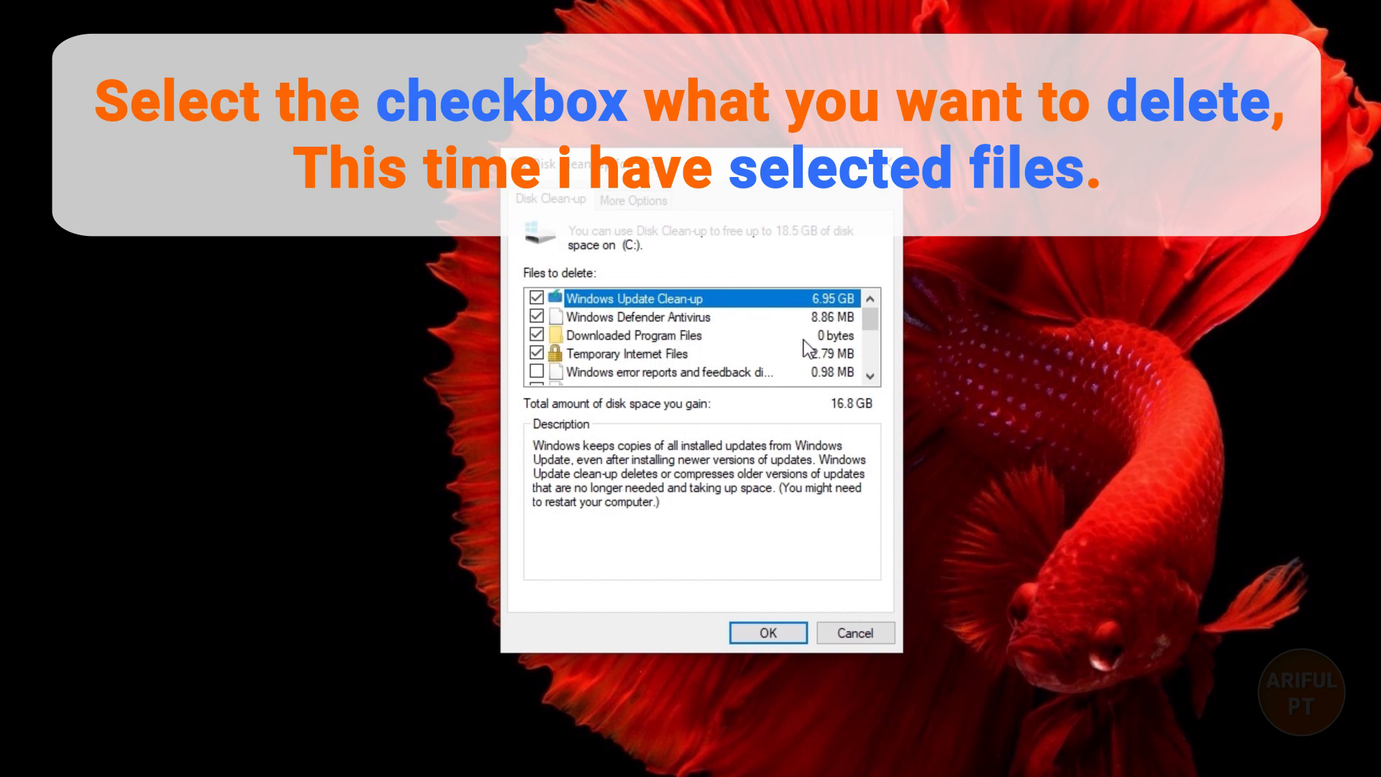
{"action": "left_click_drag", "start_coordinate": [874, 318], "coordinate": [877, 351]}
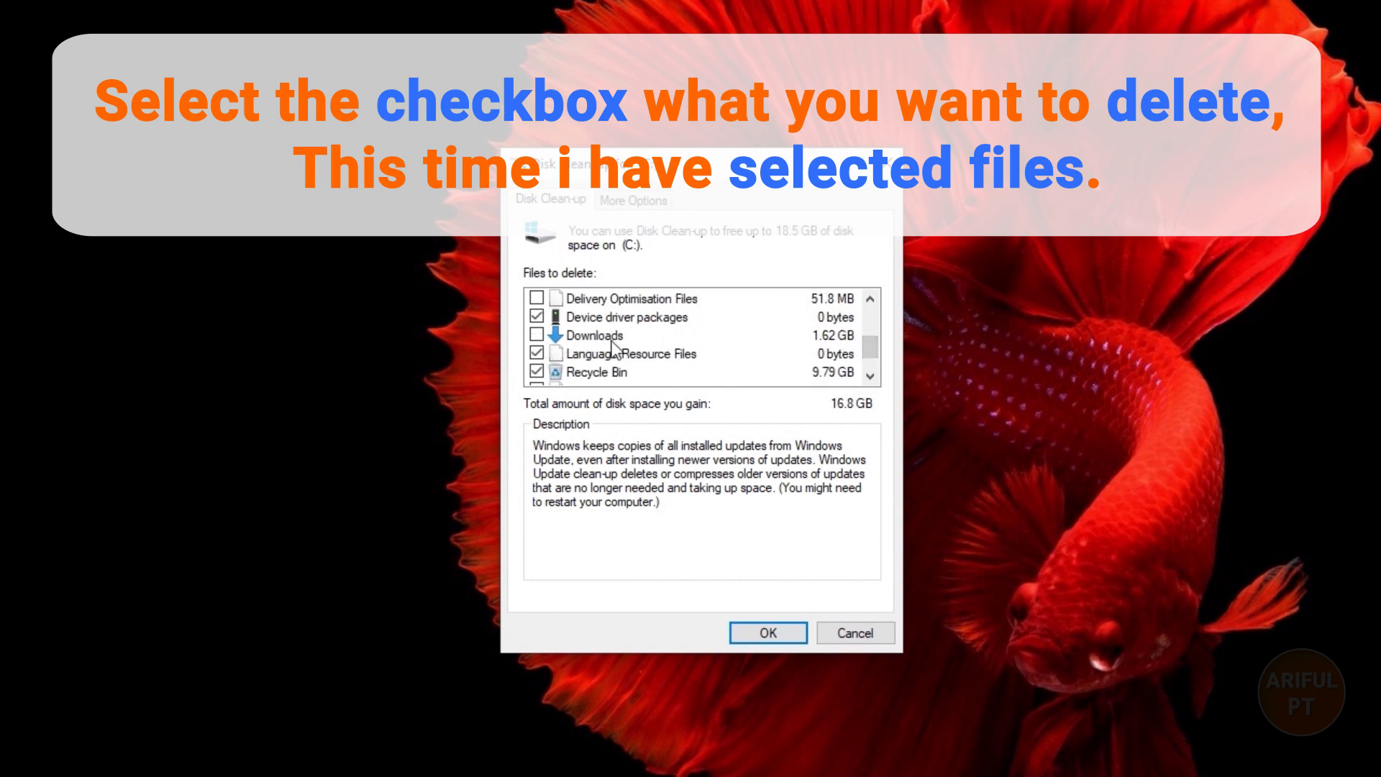
{"action": "left_click_drag", "start_coordinate": [872, 348], "coordinate": [868, 351]}
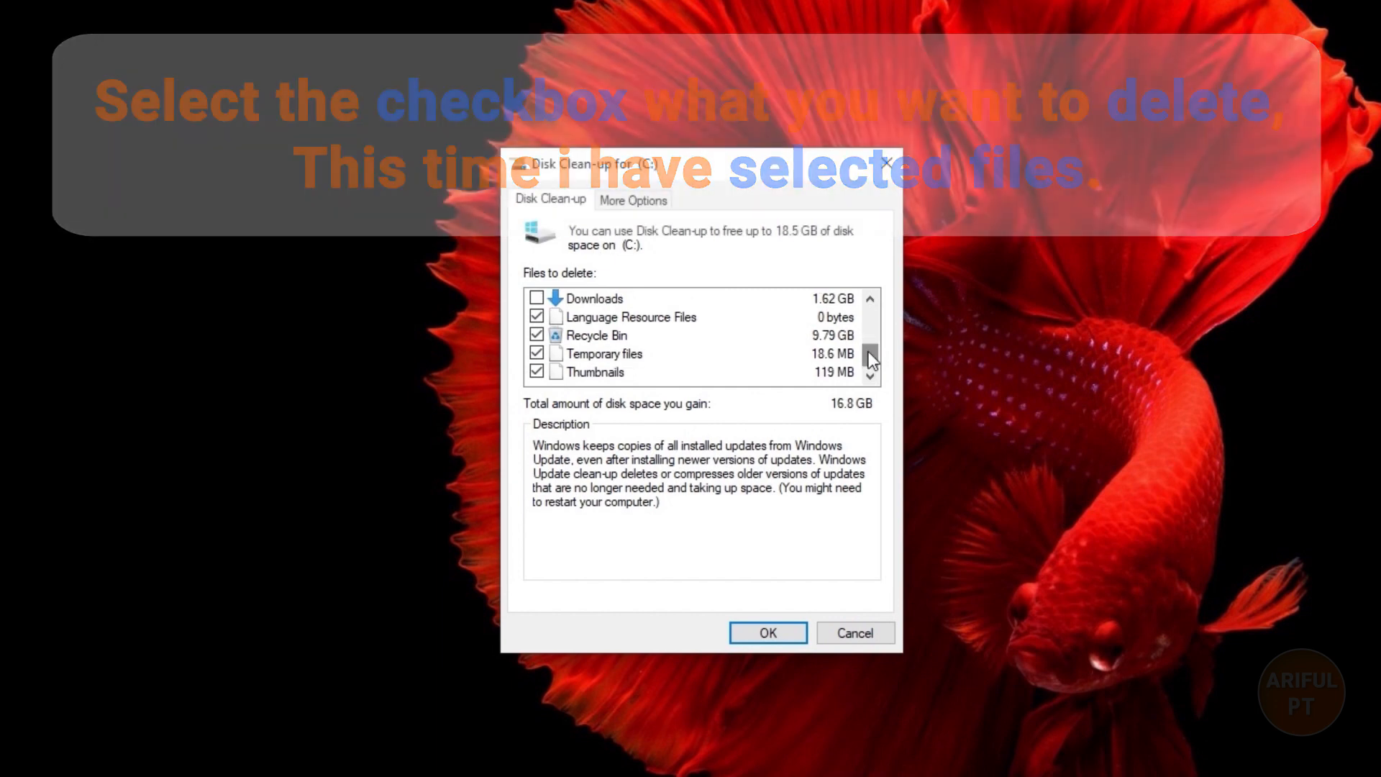
{"action": "left_click", "coordinate": [597, 335]}
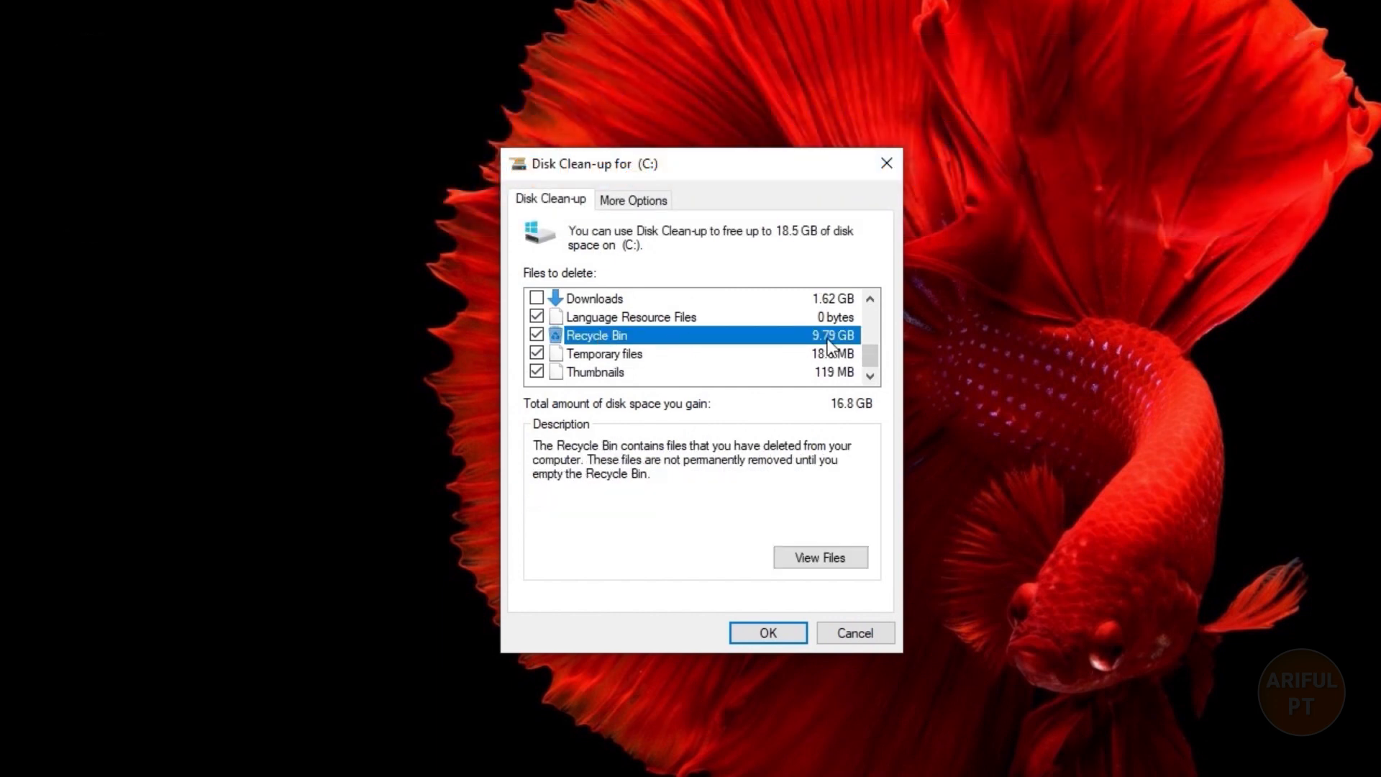
{"action": "mouse_move", "coordinate": [871, 363]}
{"action": "left_mouse_down"}
{"action": "mouse_move", "coordinate": [870, 325]}
{"action": "mouse_move", "coordinate": [875, 350]}
{"action": "left_mouse_up"}
{"action": "left_click", "coordinate": [664, 302]}
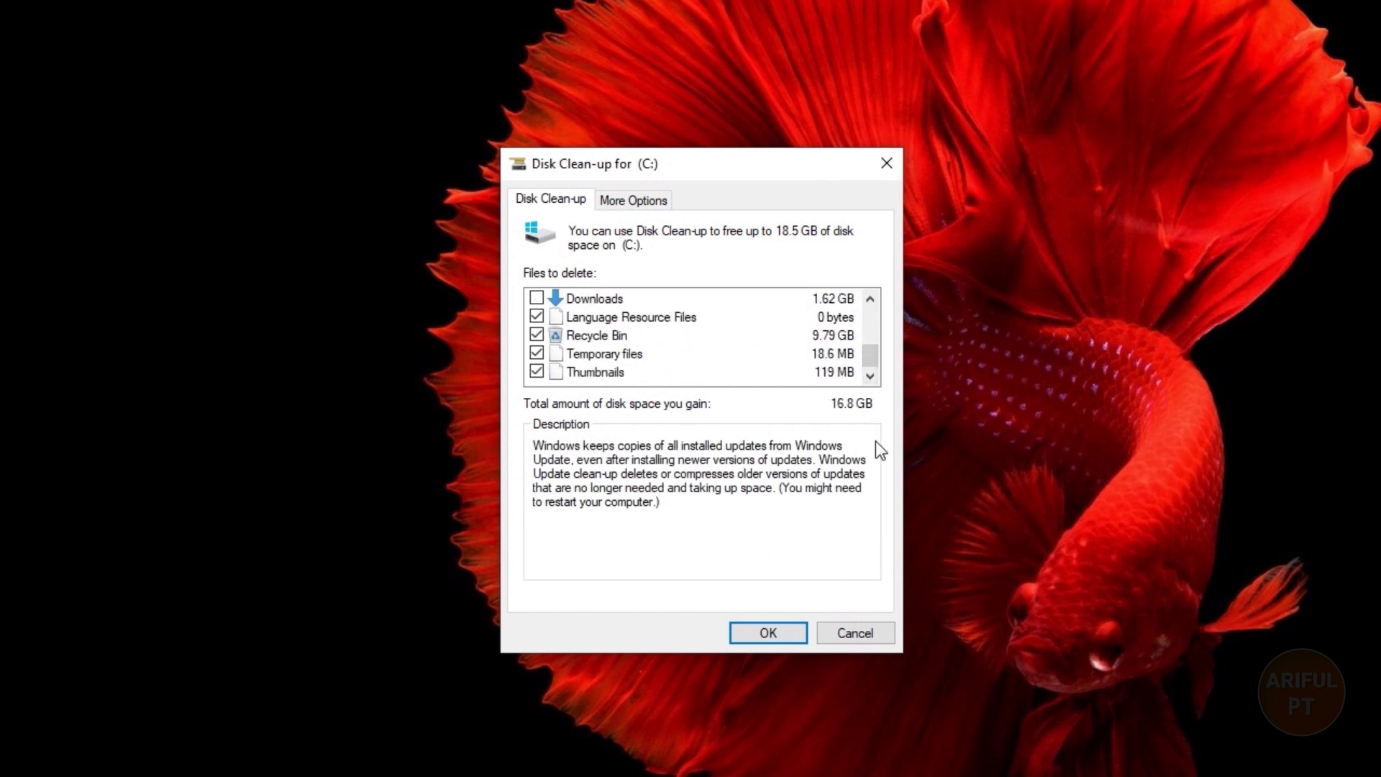
{"action": "left_click", "coordinate": [754, 636]}
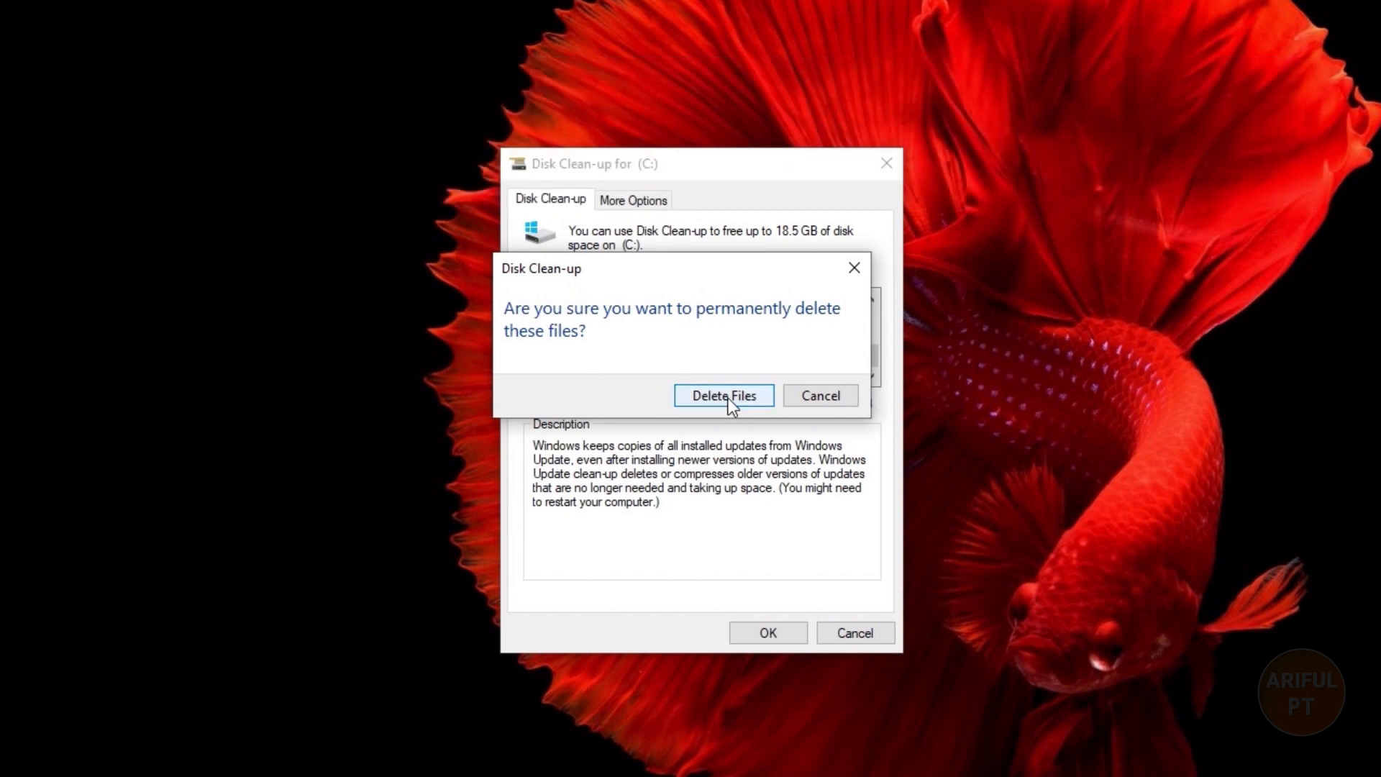
{"action": "left_click", "coordinate": [728, 399]}
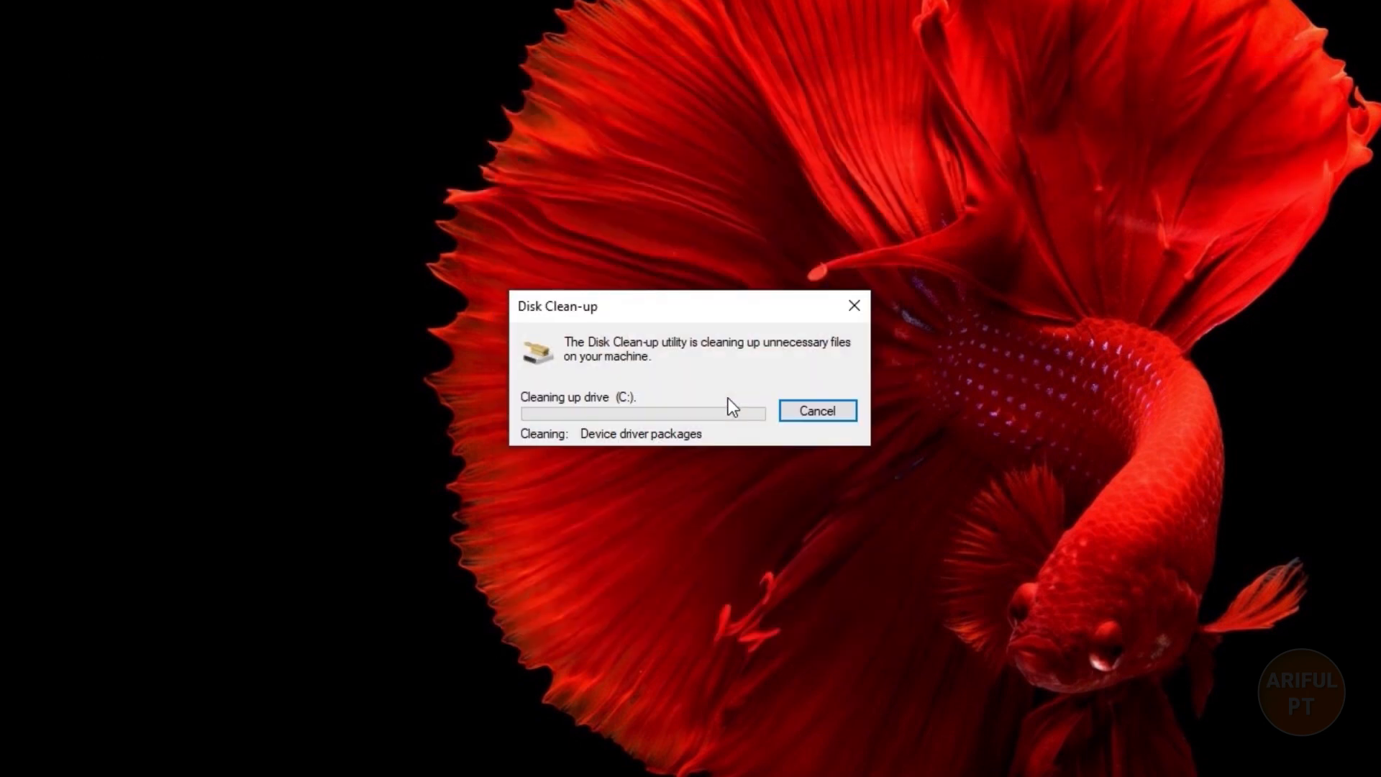